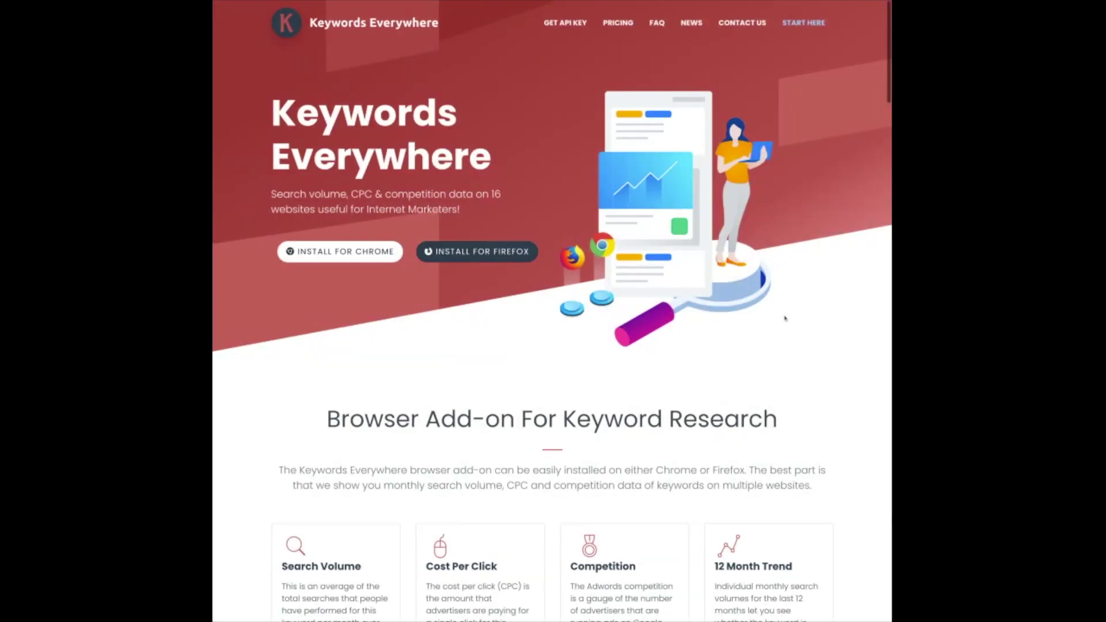
# - Add the Keywords Everywhere – Keyword Tool extension to Chrome from its Web Store listing
pyautogui.scroll(-3, 754, 316)
pyautogui.scroll(-6, 754, 315)
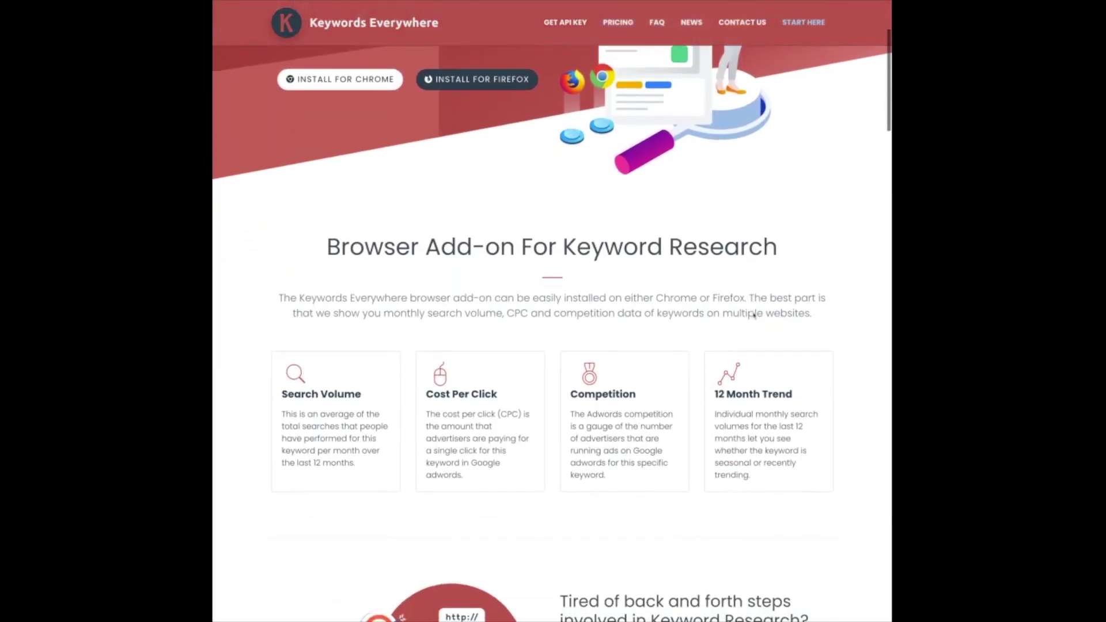
pyautogui.scroll(-5, 755, 316)
pyautogui.scroll(-15, 553, 334)
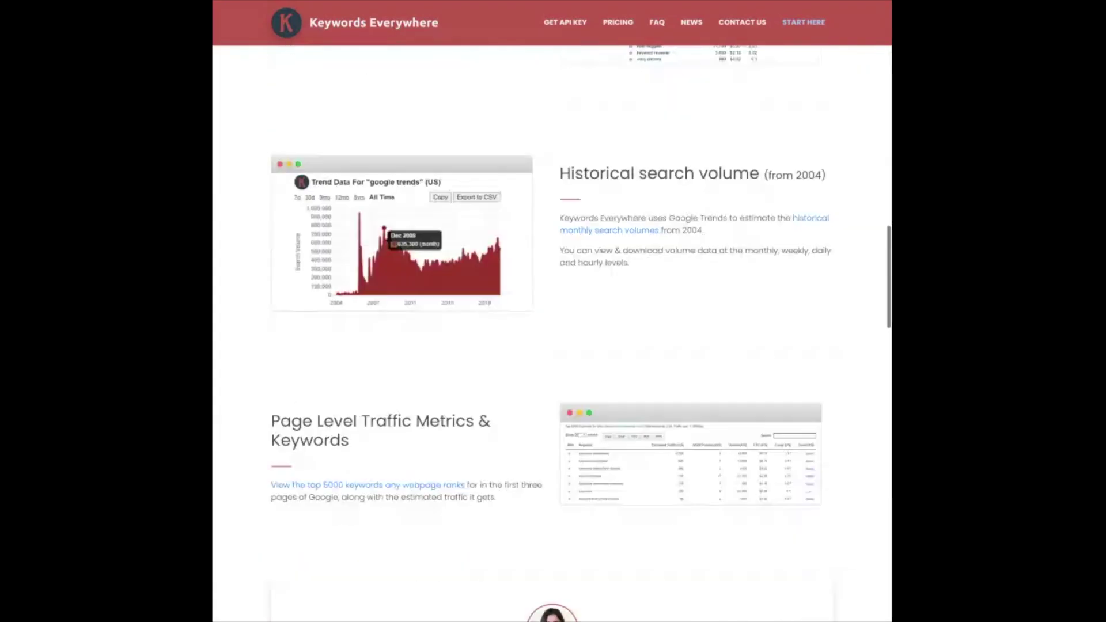
pyautogui.scroll(-9, 552, 333)
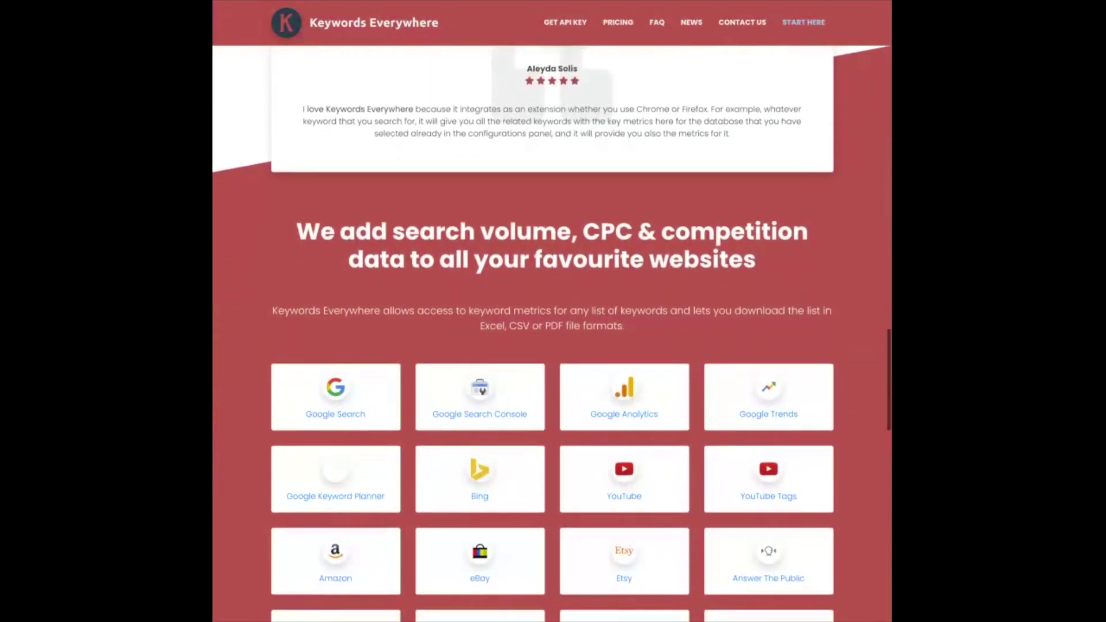
pyautogui.press('Home')
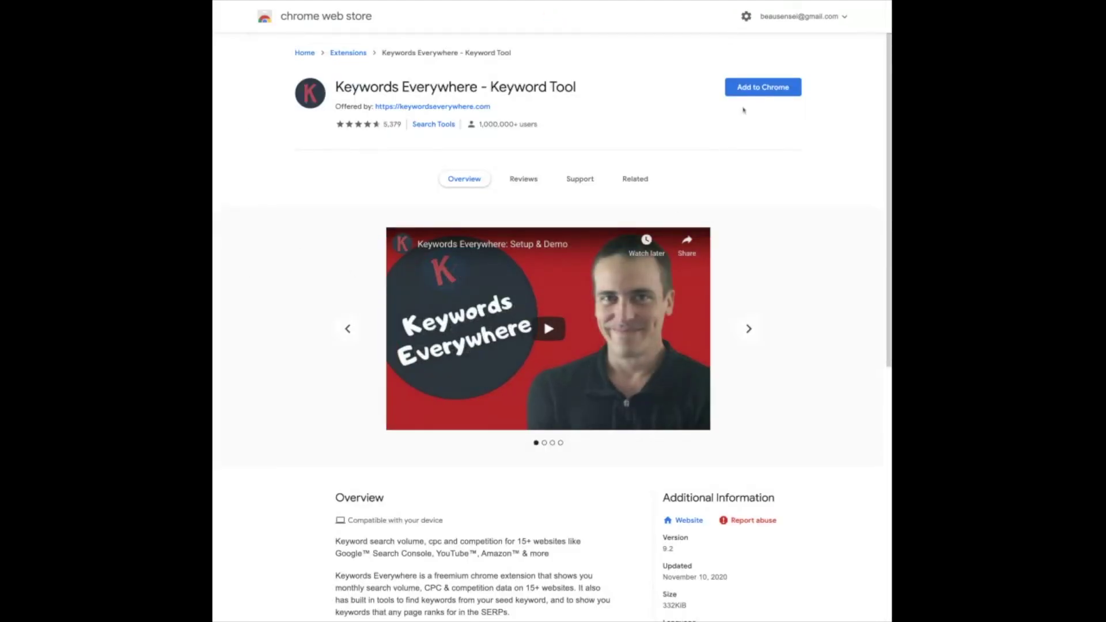
pyautogui.click(763, 87)
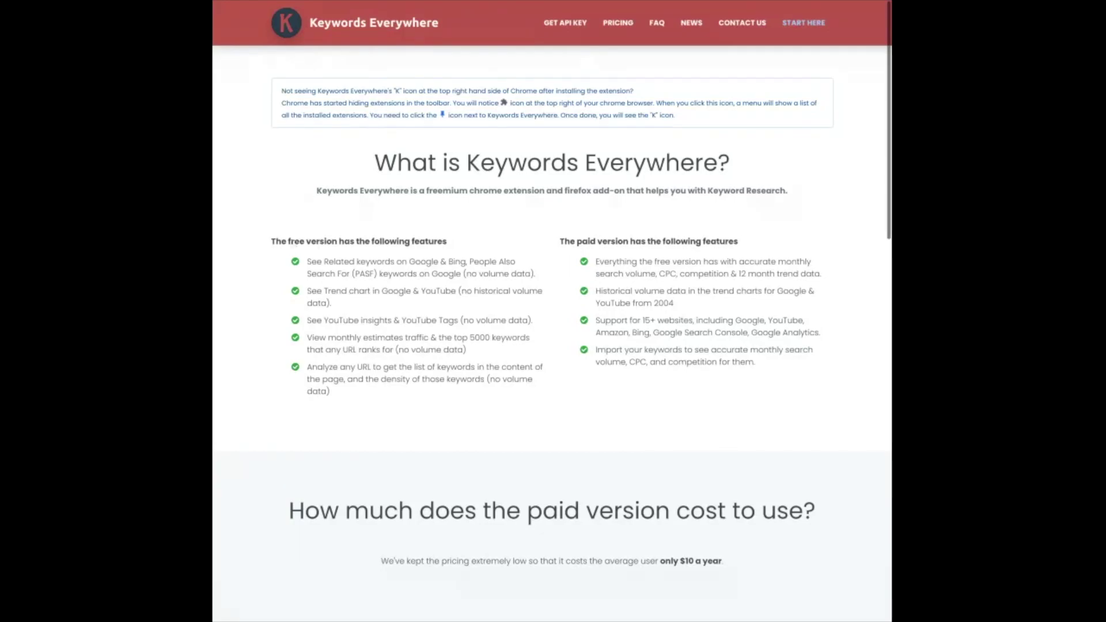
# - Highlight the free and paid version headings and the list of free features
pyautogui.moveTo(276, 242); pyautogui.dragTo(429, 242)
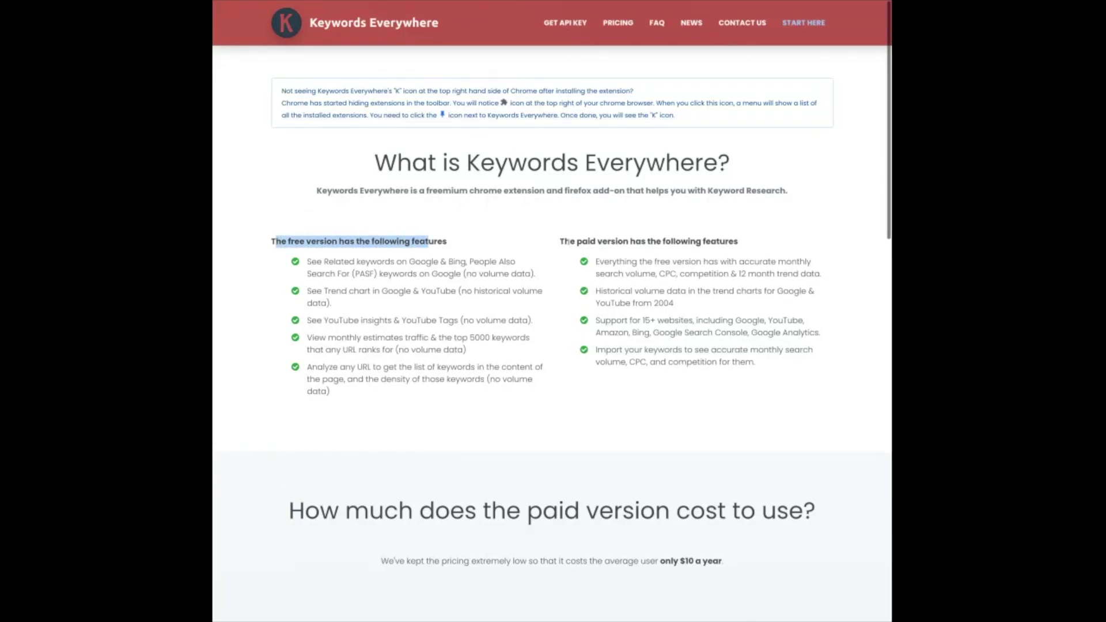
pyautogui.moveTo(560, 242); pyautogui.dragTo(634, 242)
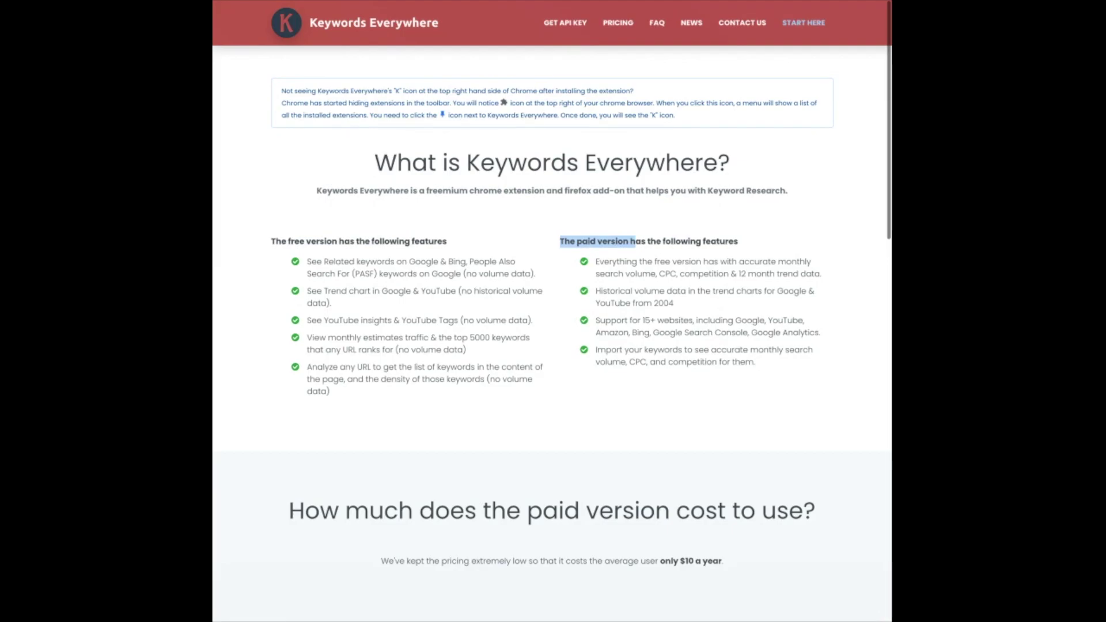
pyautogui.click(609, 269)
pyautogui.scroll(-1, 609, 269)
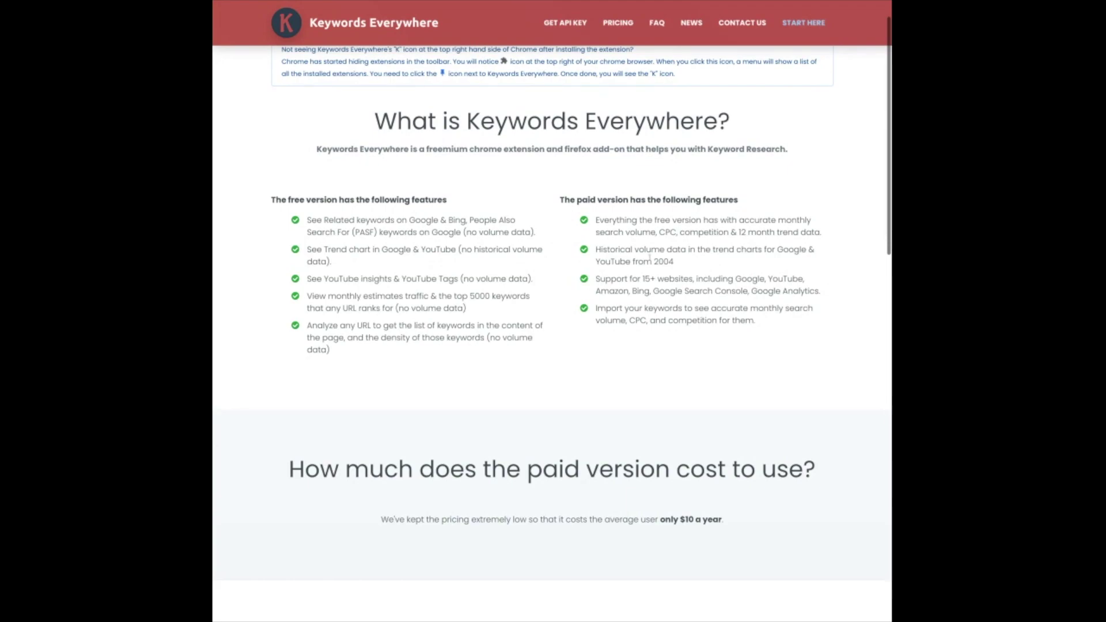
pyautogui.moveTo(308, 223); pyautogui.dragTo(331, 353)
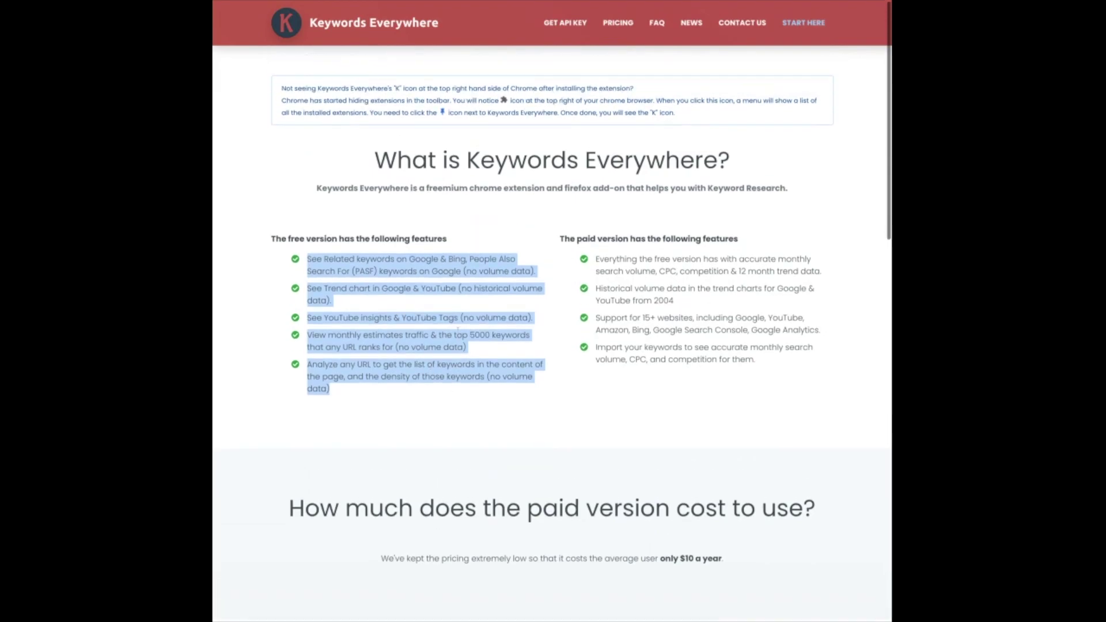
# - Scroll to the setup steps and highlight the 'Sign up for an API key' step
pyautogui.scroll(-15, 424, 326)
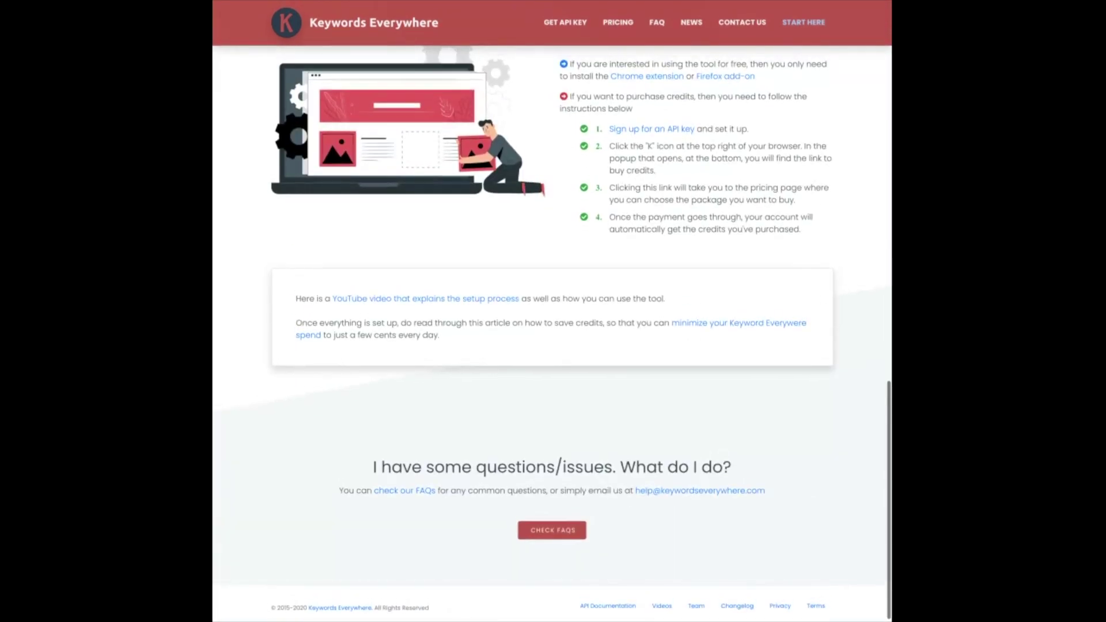
pyautogui.scroll(1, 553, 334)
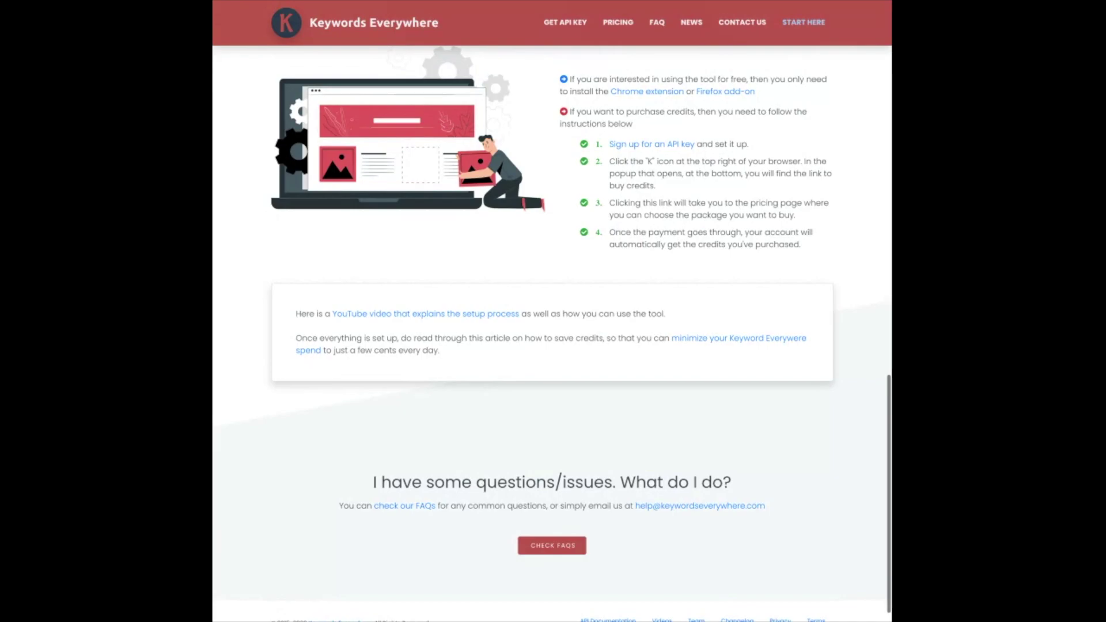
pyautogui.scroll(3, 483, 329)
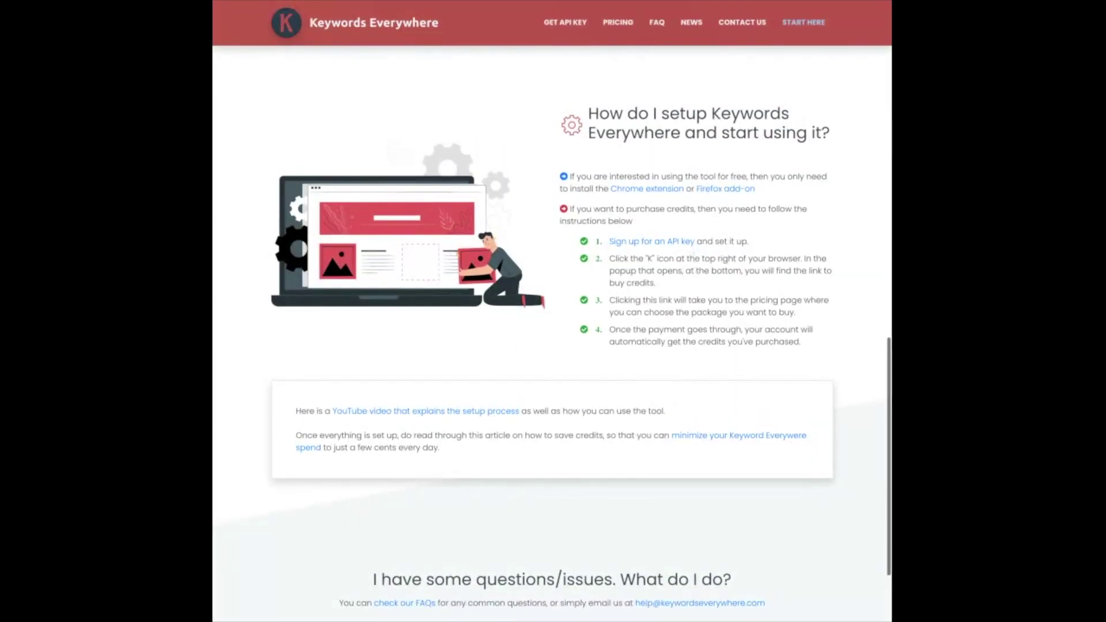
pyautogui.moveTo(695, 242); pyautogui.dragTo(608, 242)
pyautogui.scroll(10, 706, 315)
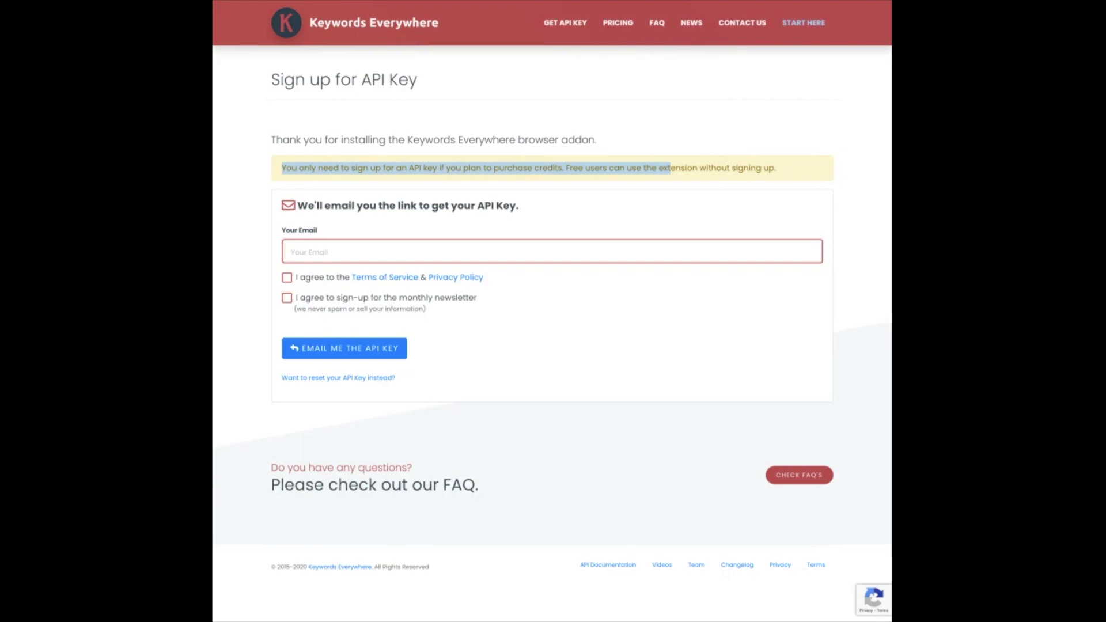
# - Place the cursor in the Your Email field of the API key sign-up form
pyautogui.click(378, 254)
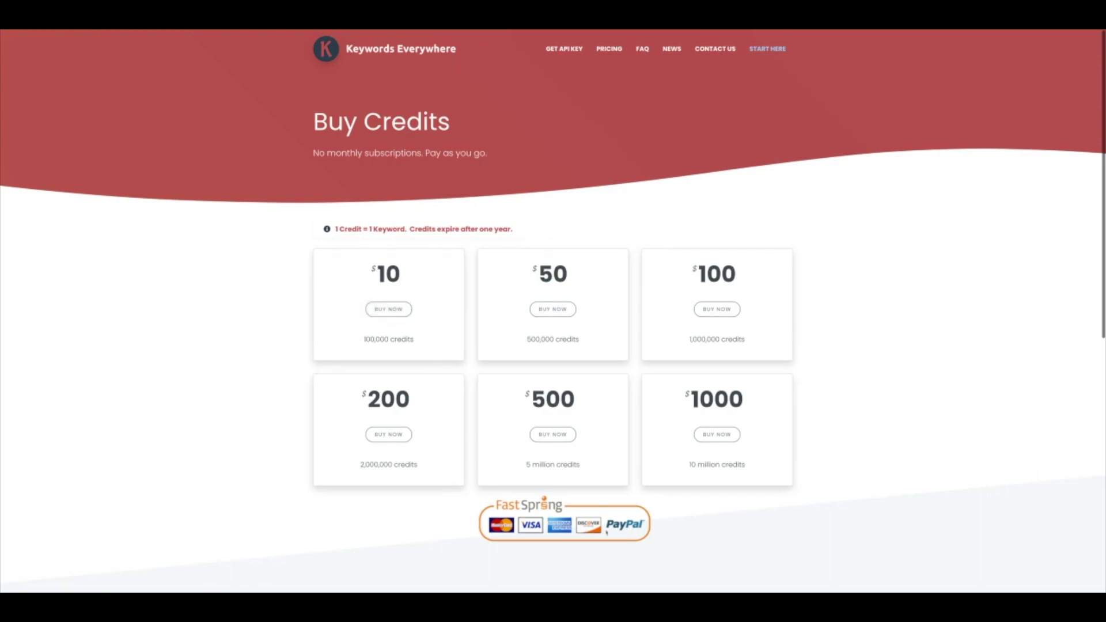
pyautogui.scroll(-3, 605, 530)
pyautogui.scroll(1, 605, 530)
pyautogui.scroll(2, 606, 532)
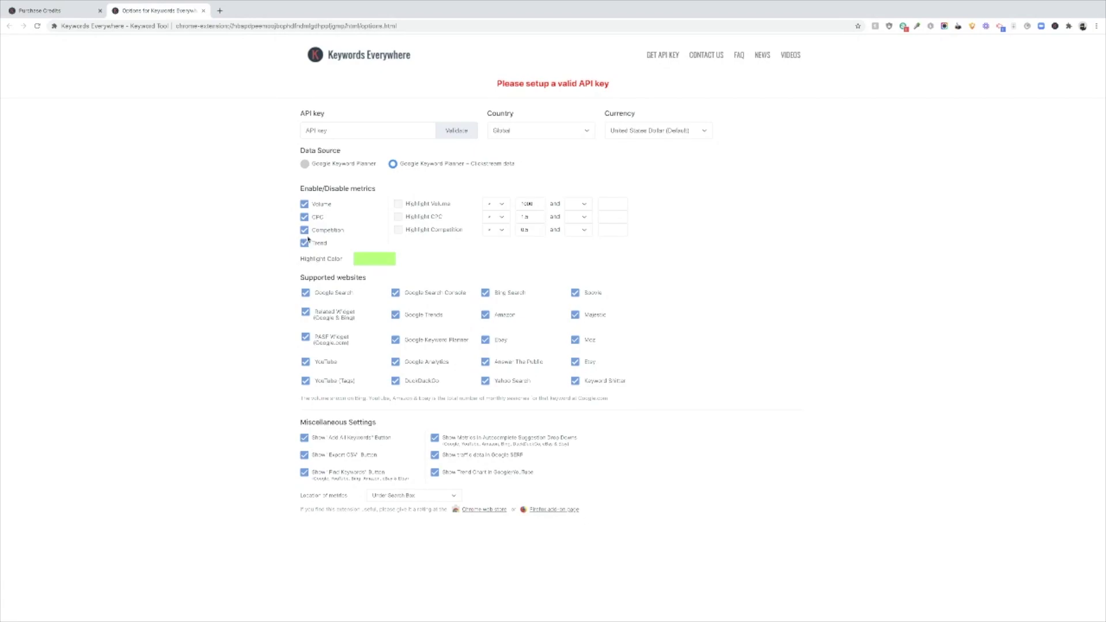
# - Uncheck DuckDuckGo and Answer The Public under Supported websites in the extension options
pyautogui.click(396, 381)
pyautogui.click(485, 362)
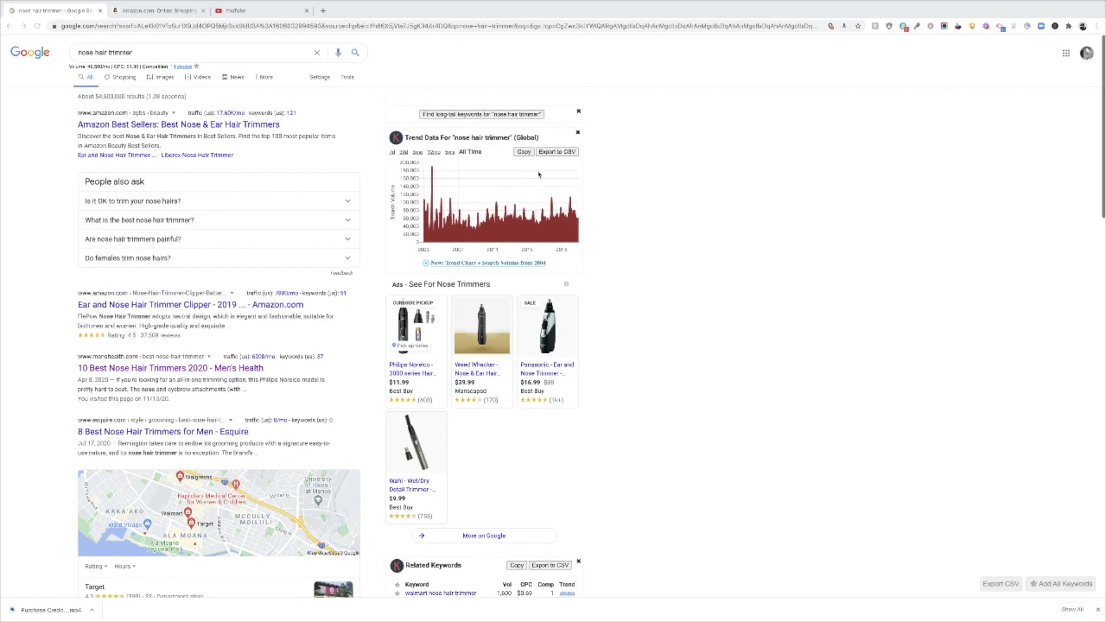
# - Scroll through the 'nose hair trimmer' results to review the Trend Data chart and Related Keywords
pyautogui.scroll(-1, 634, 315)
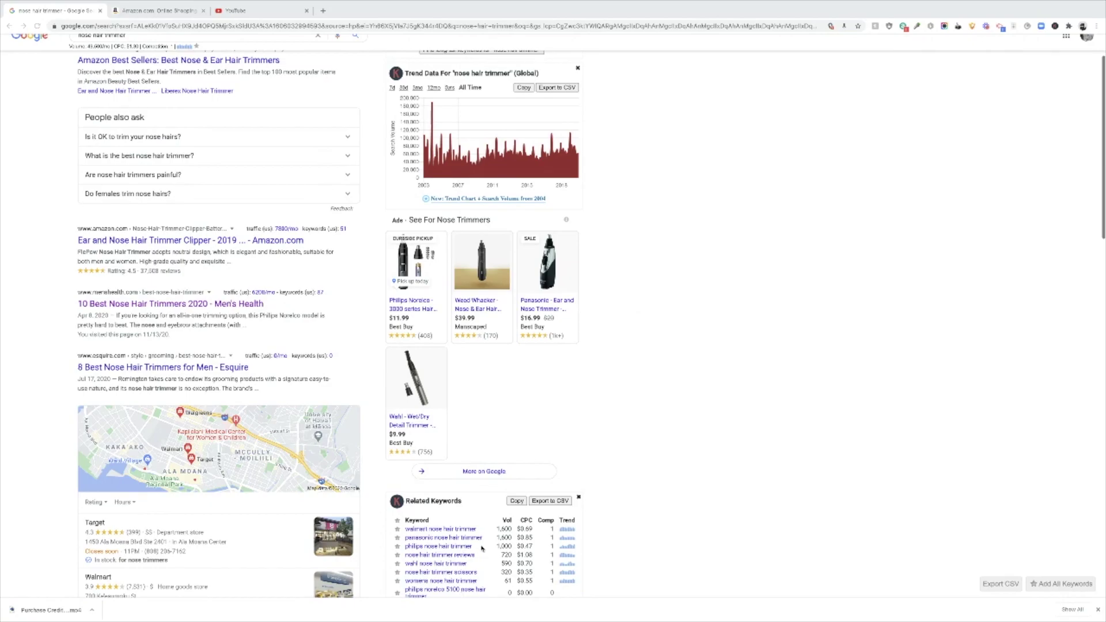
pyautogui.scroll(-5, 483, 548)
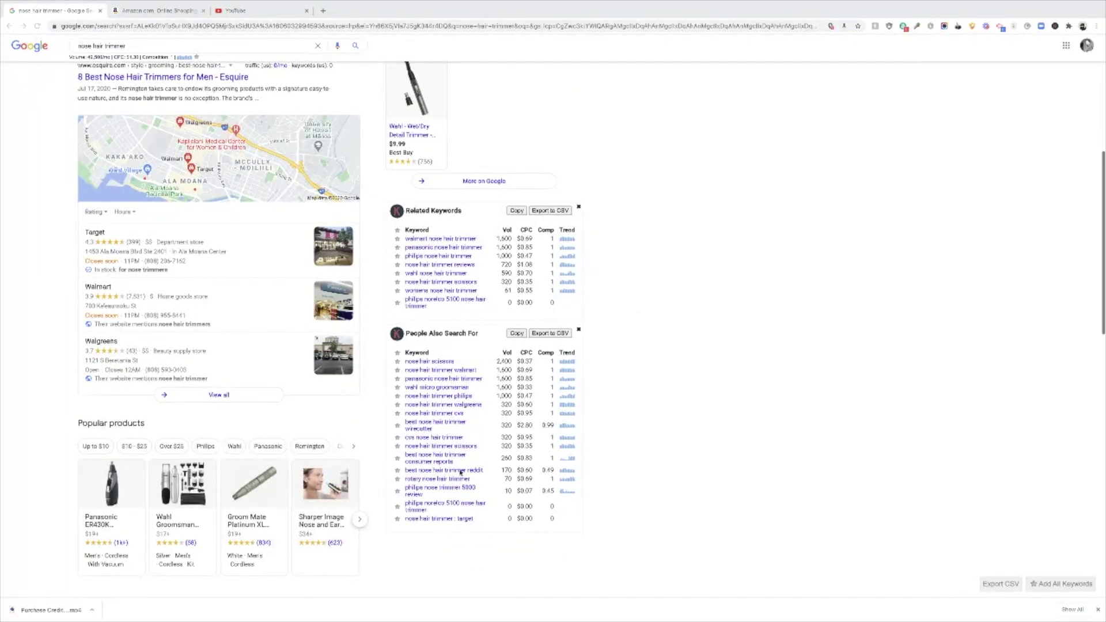
pyautogui.scroll(3, 374, 457)
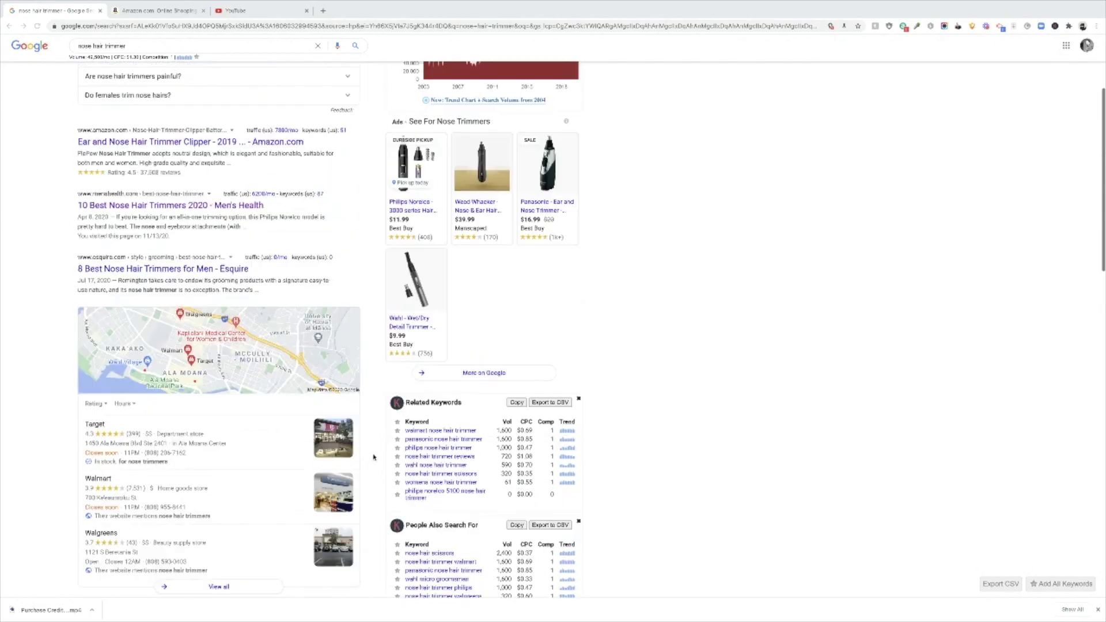
pyautogui.scroll(3, 373, 457)
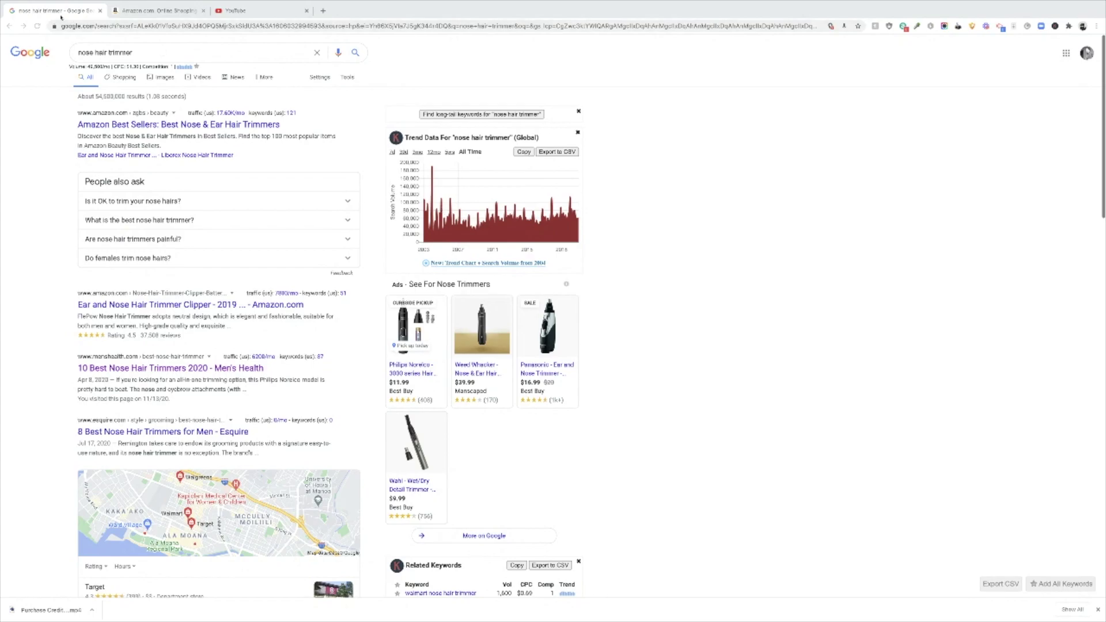
# - Show Amazon's 'nose hair trimmer' search suggestions with monthly volumes, then move to YouTube
pyautogui.click(141, 12)
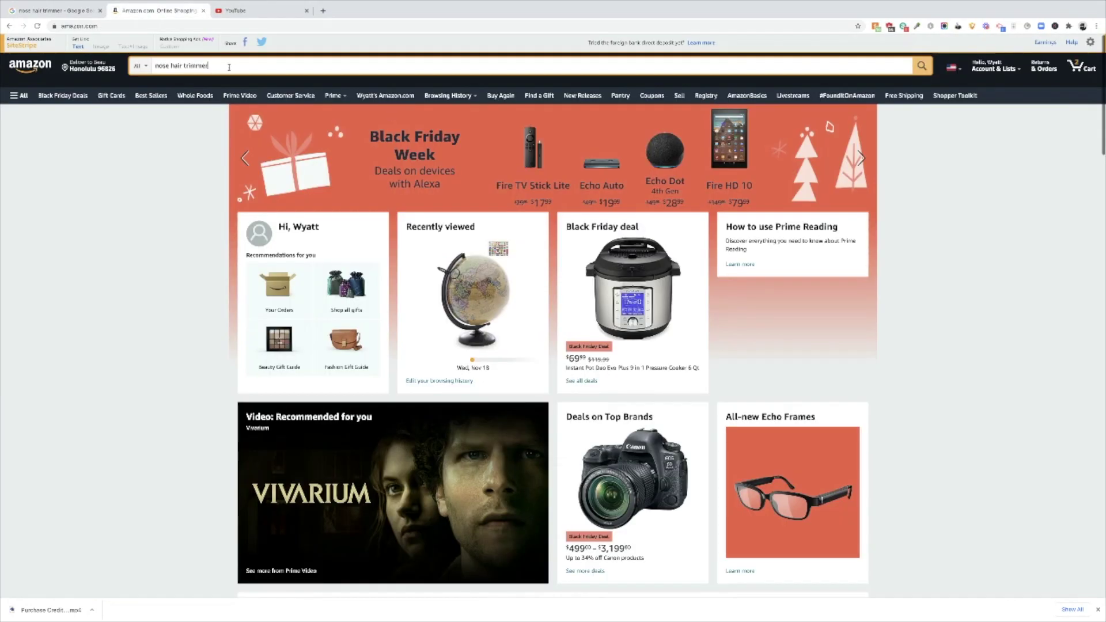
pyautogui.click(482, 68)
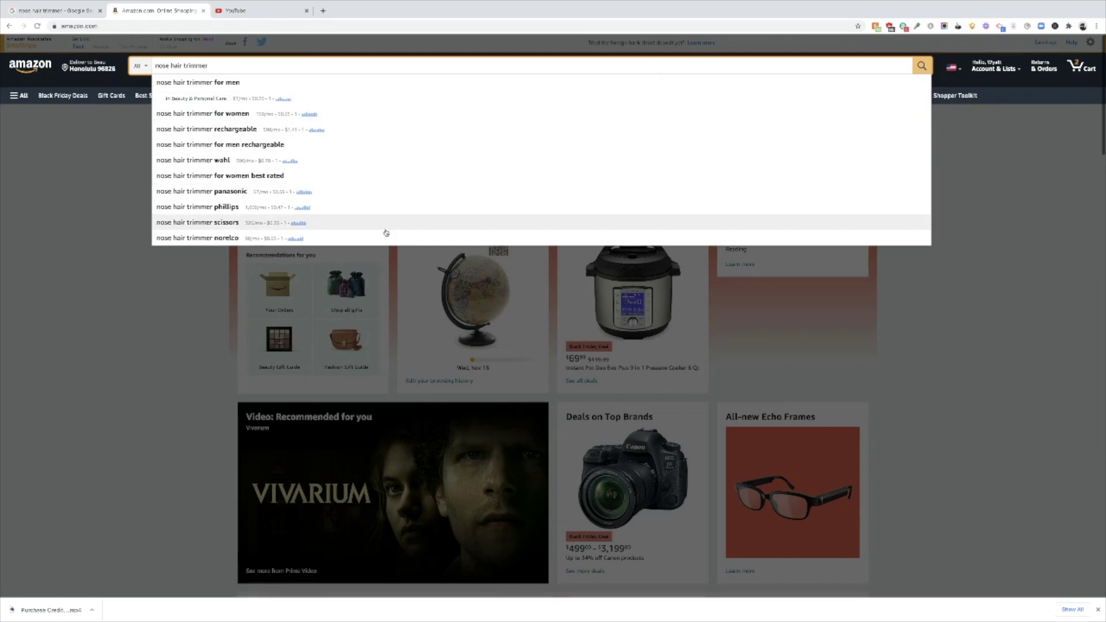
pyautogui.click(236, 10)
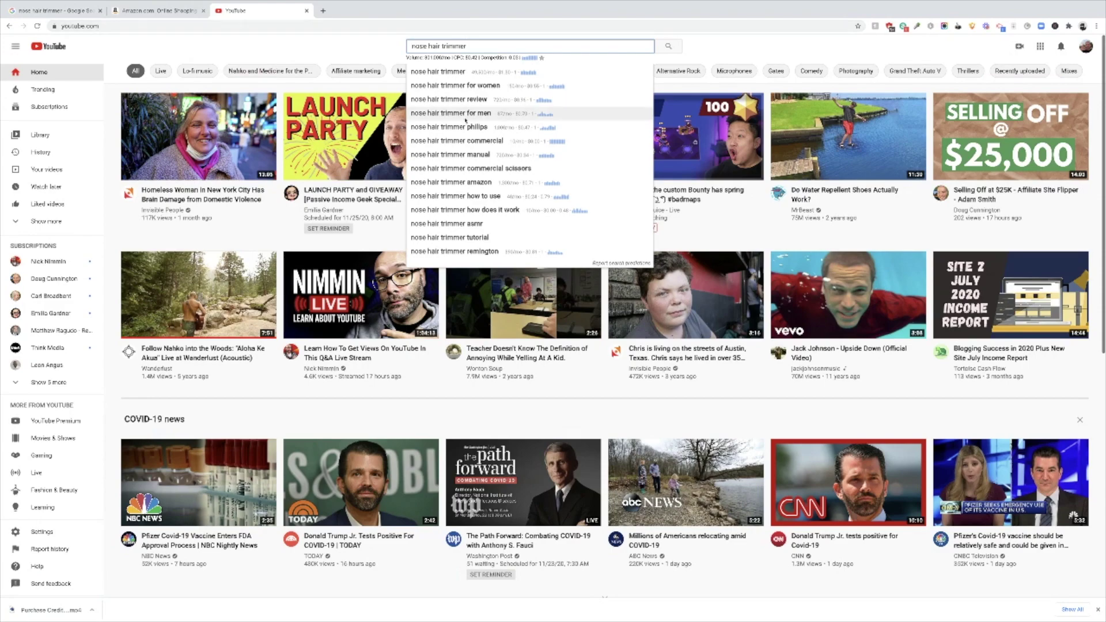
# - Dismiss the YouTube search suggestions and return to the Google 'nose hair trimmer' results
pyautogui.click(368, 42)
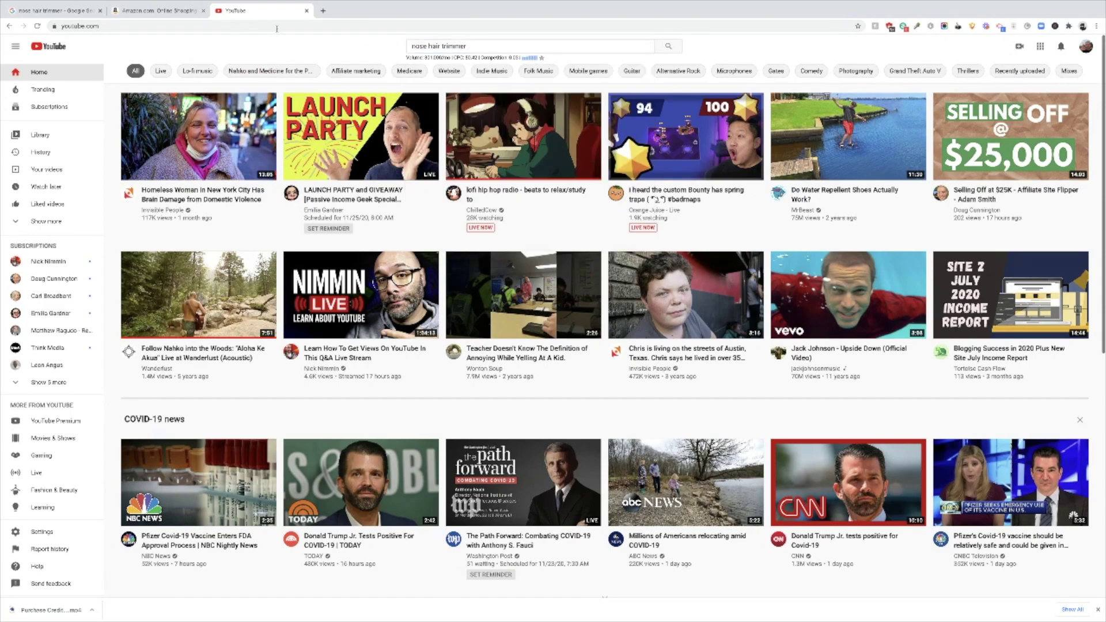
pyautogui.click(59, 11)
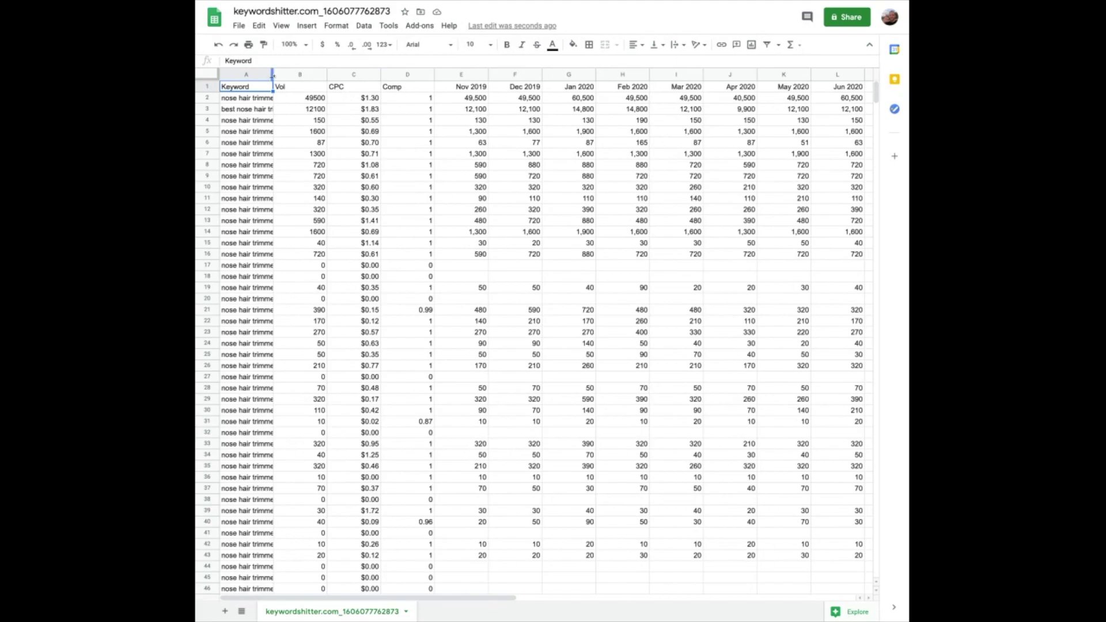
# - Widen column A to show full keywords and sort the sheet by Vol (column B), Z → A
pyautogui.moveTo(272, 75); pyautogui.dragTo(367, 75)
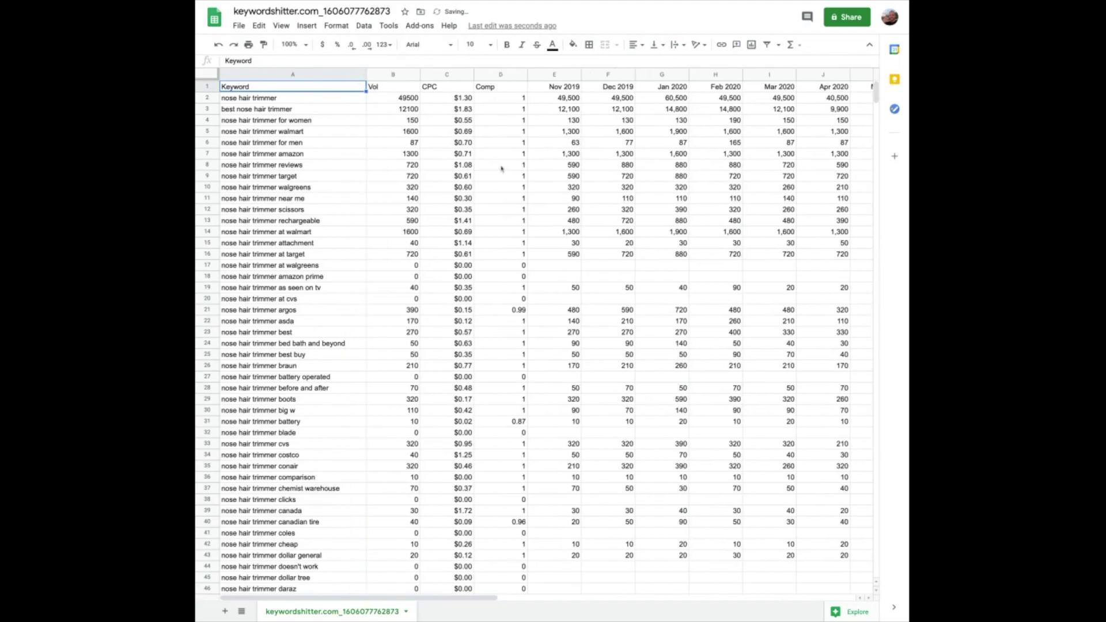
pyautogui.click(388, 76)
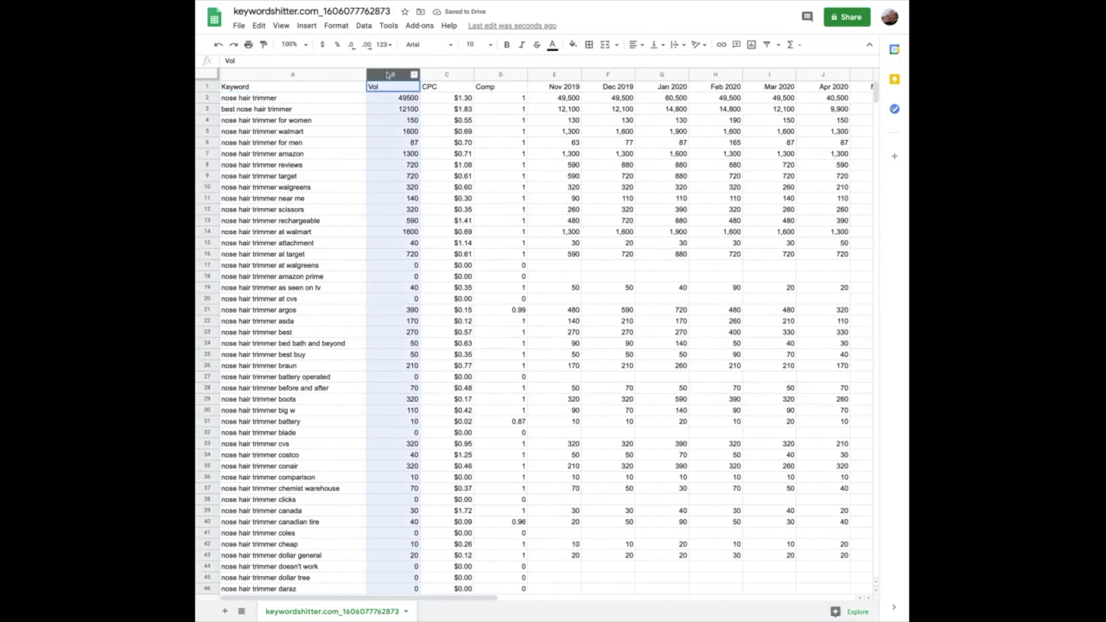
pyautogui.click(337, 25)
pyautogui.click(363, 25)
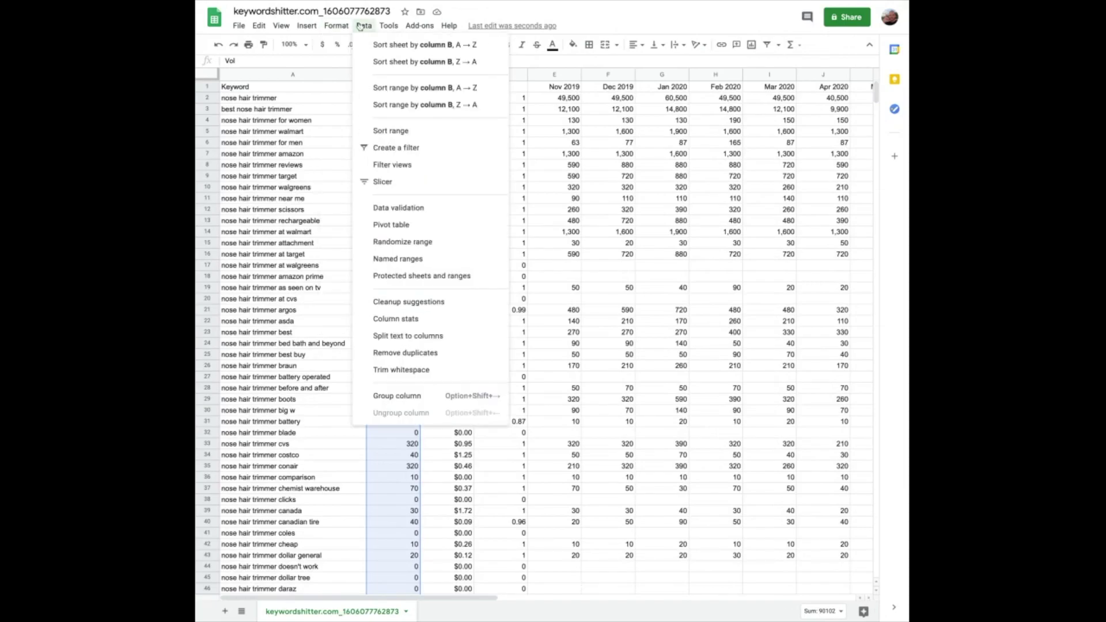
pyautogui.click(400, 62)
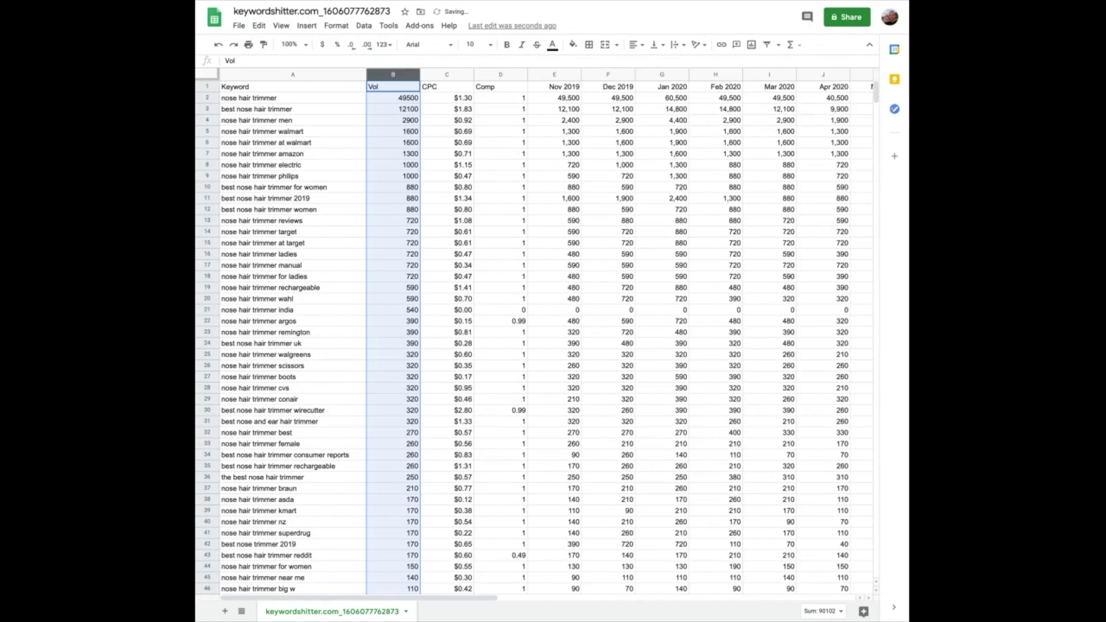
# - Bold the keyword 'nose hair trimmer for ladies' in cell A18
pyautogui.scroll(-3, 405, 319)
pyautogui.click(406, 343)
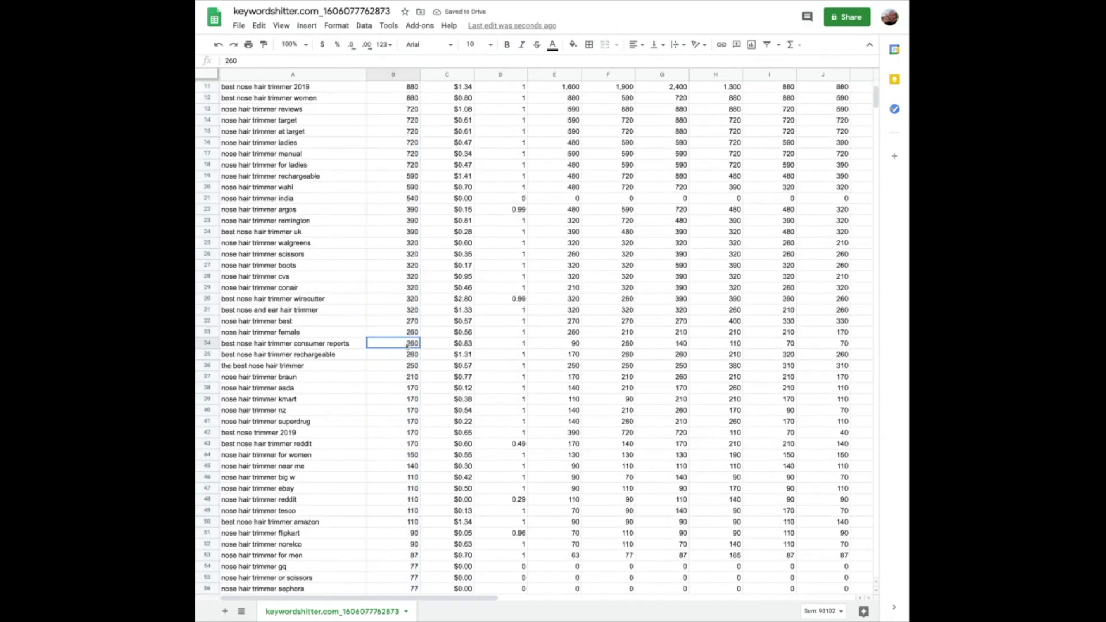
pyautogui.scroll(2, 409, 386)
pyautogui.scroll(-9, 395, 441)
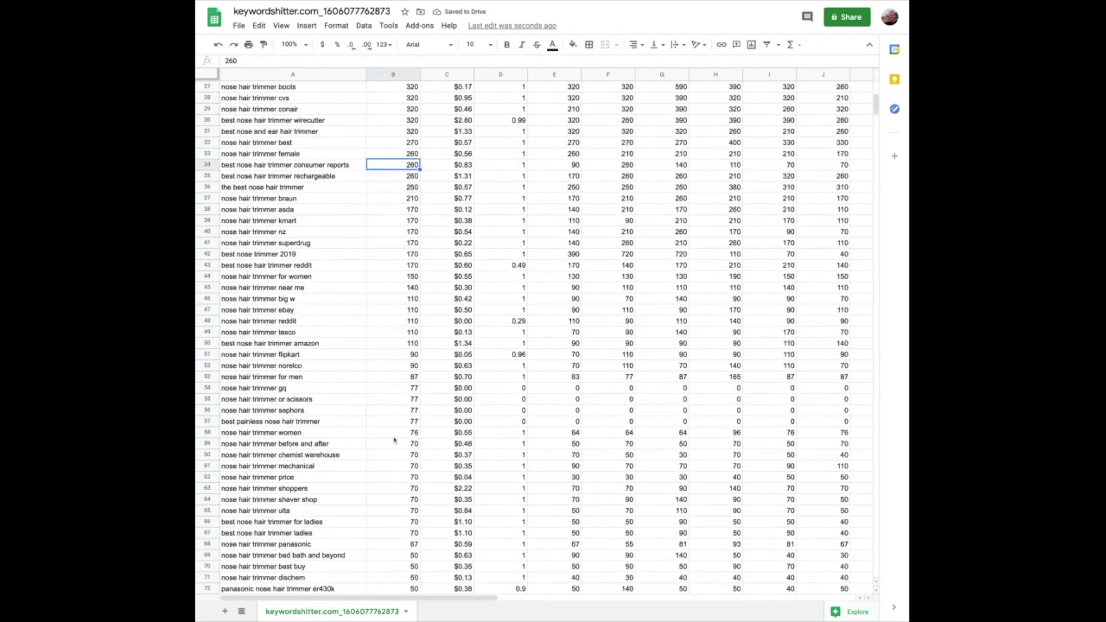
pyautogui.scroll(-4, 397, 438)
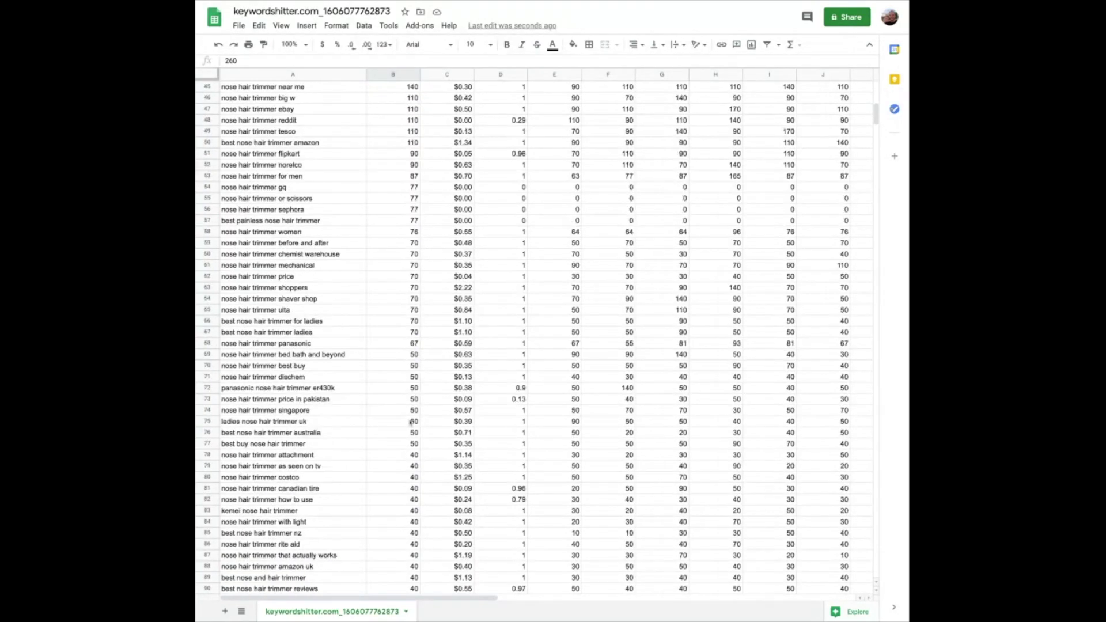
pyautogui.scroll(-2, 411, 422)
pyautogui.scroll(15, 411, 423)
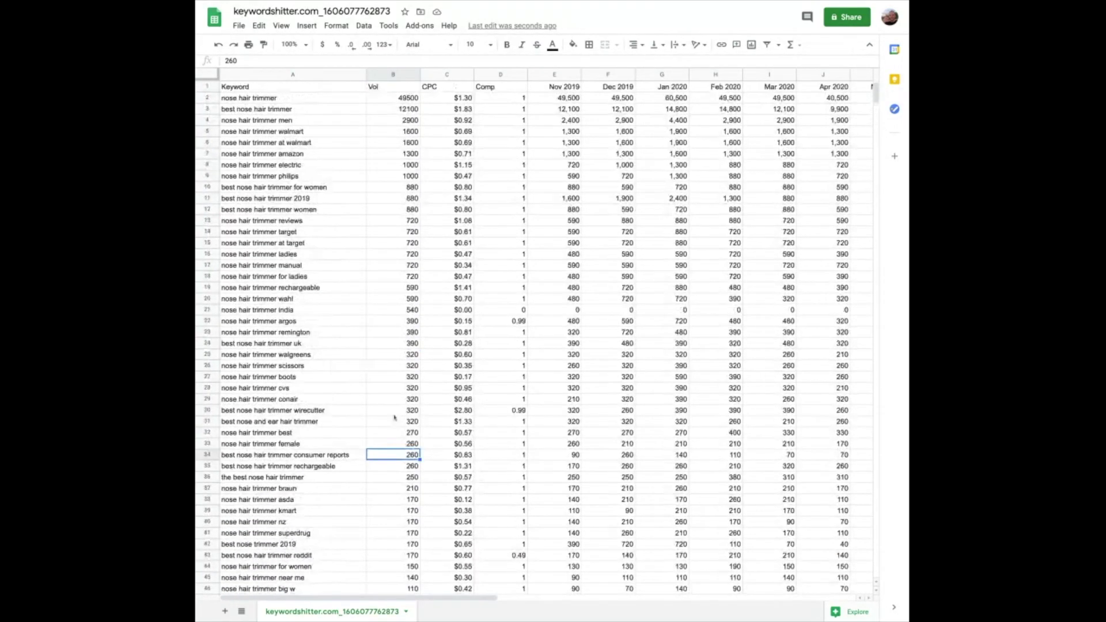
pyautogui.click(277, 99)
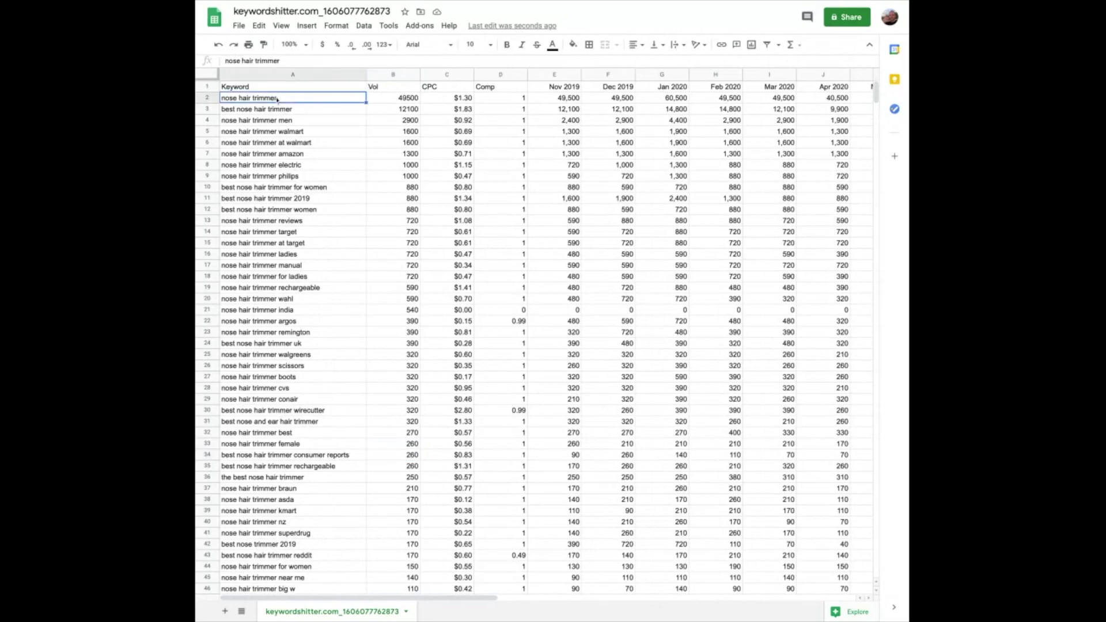
pyautogui.click(286, 112)
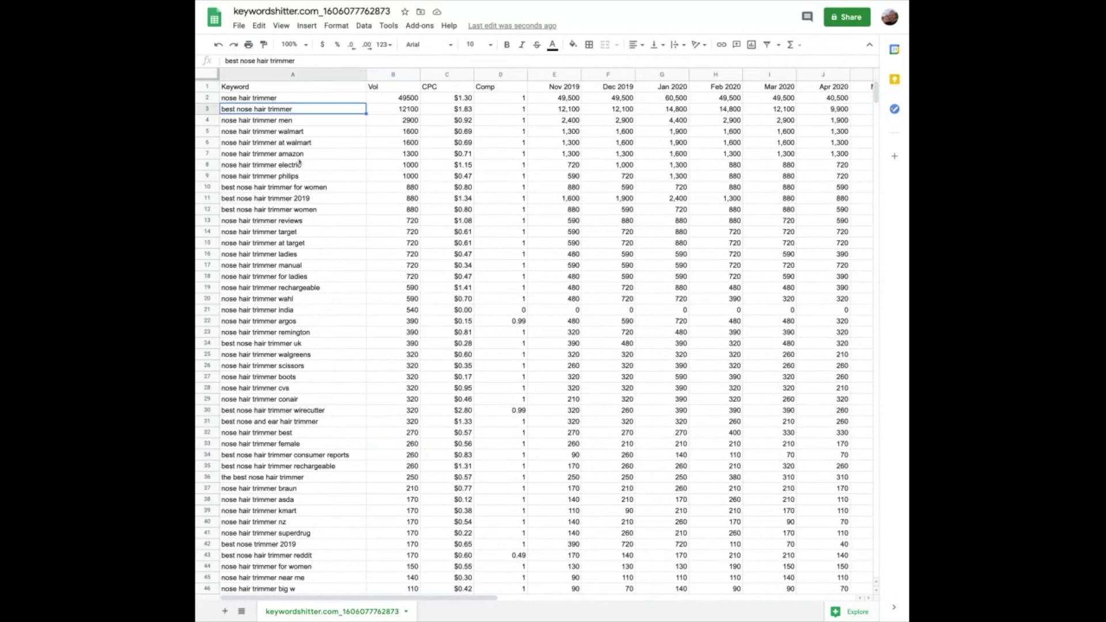
pyautogui.click(309, 279)
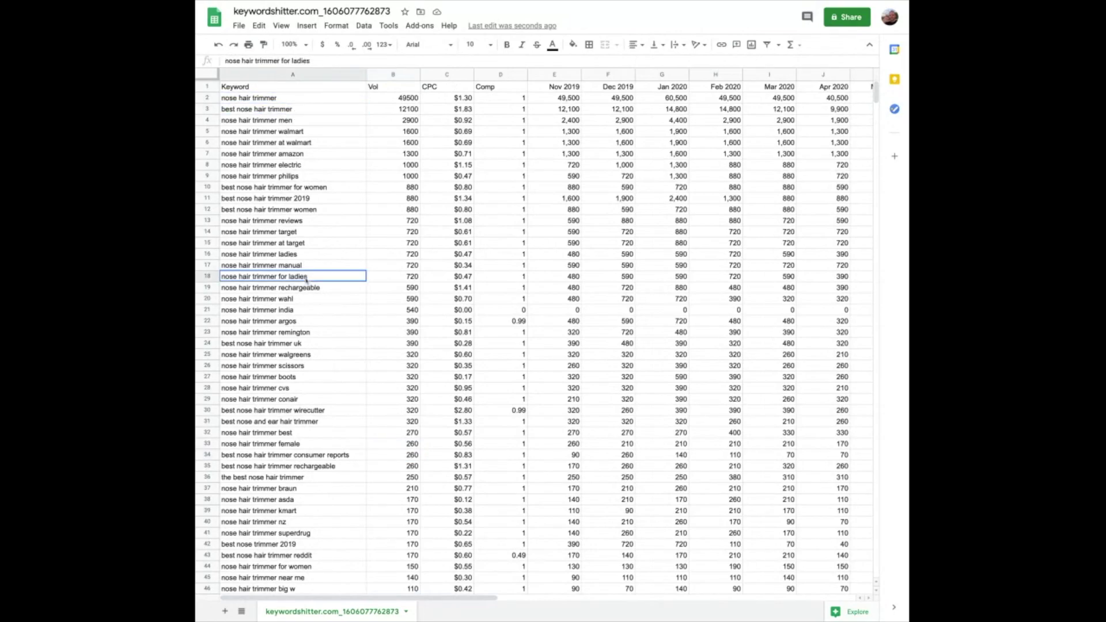
pyautogui.click(506, 45)
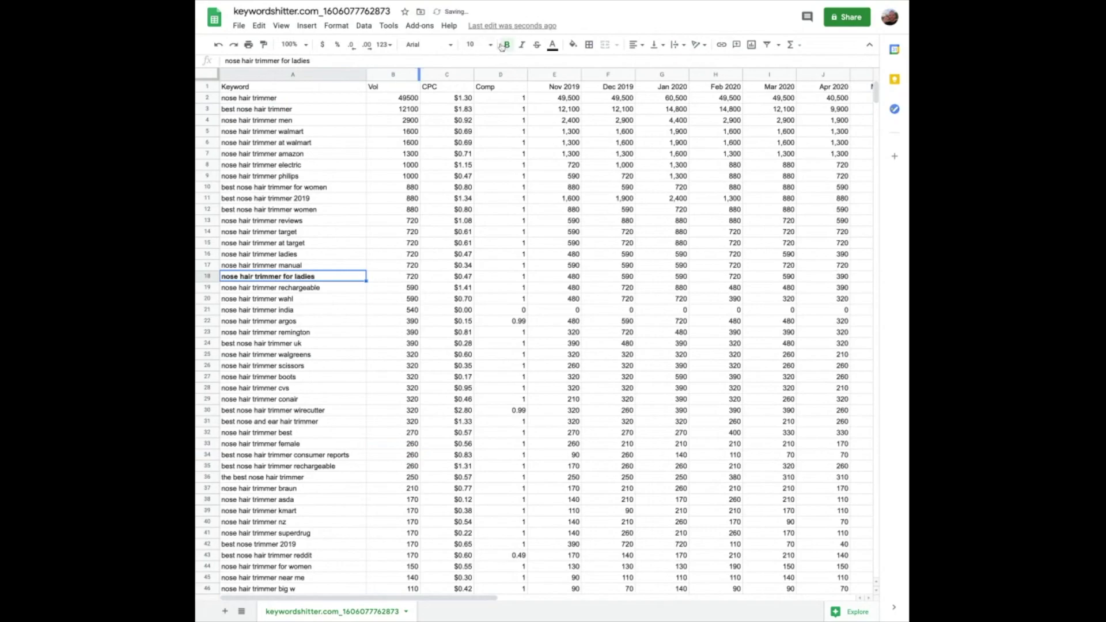
# - Bold 'best nose and ear hair trimmer' (A31) and 'nose hair trimmer braun' (A37)
pyautogui.click(279, 425)
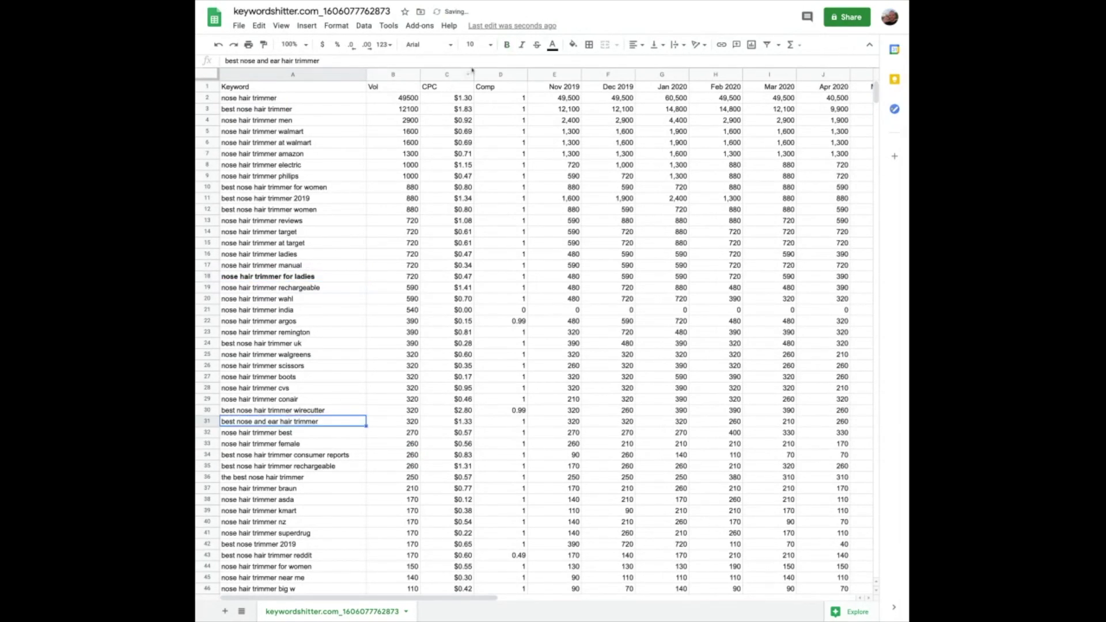
pyautogui.hotkey('ctrl', 'b')
pyautogui.scroll(-2, 342, 389)
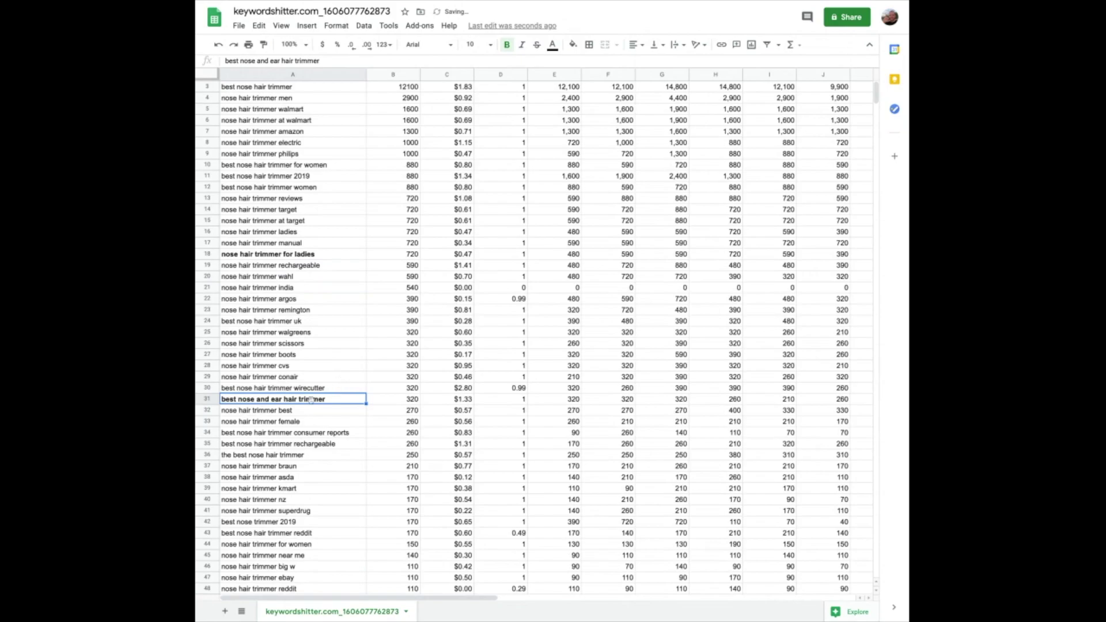
pyautogui.scroll(-2, 312, 400)
pyautogui.click(285, 447)
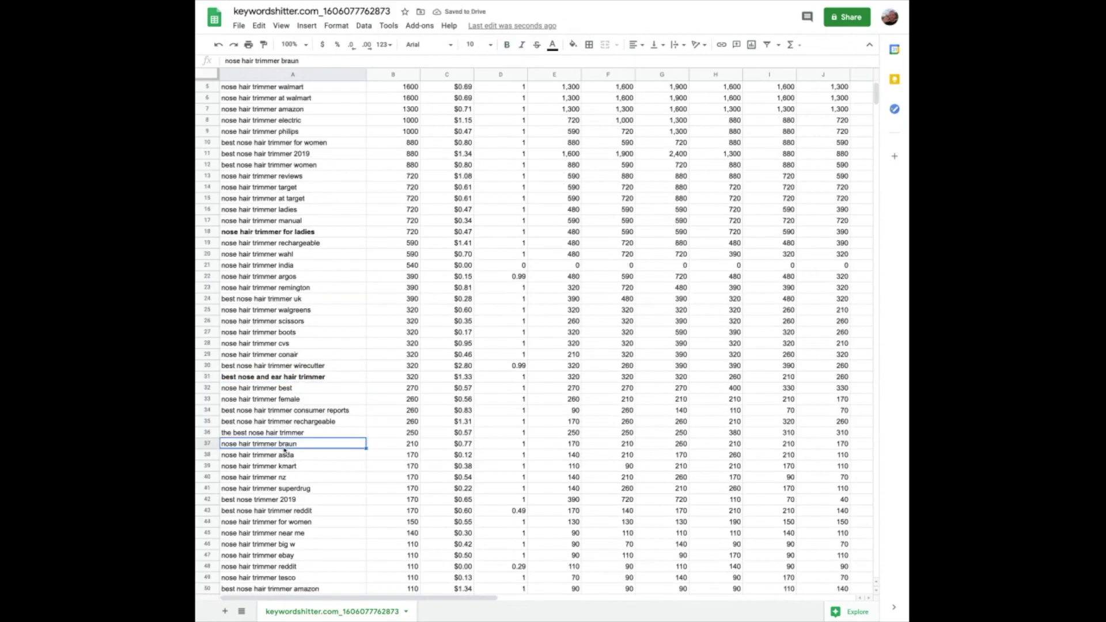
pyautogui.click(508, 44)
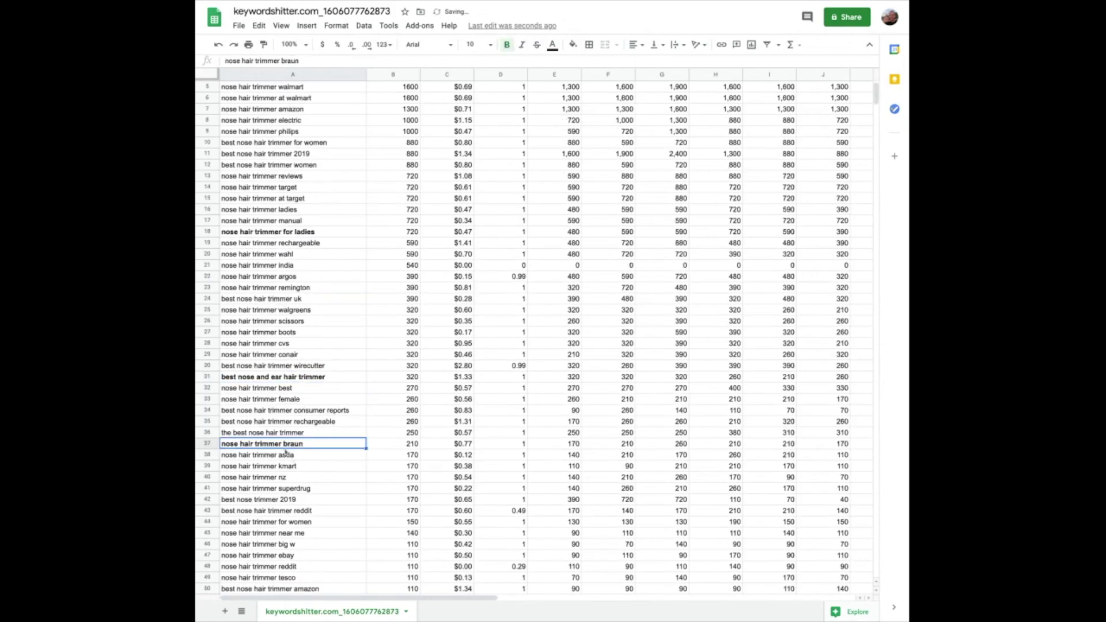
pyautogui.scroll(2, 353, 530)
pyautogui.scroll(1, 353, 530)
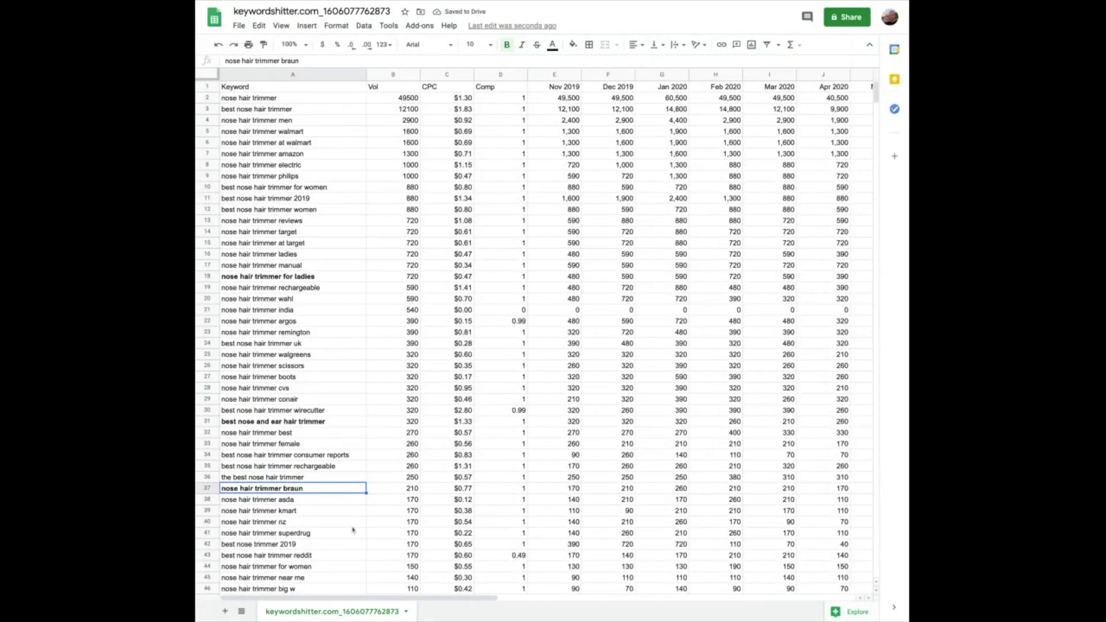
pyautogui.scroll(-9, 352, 526)
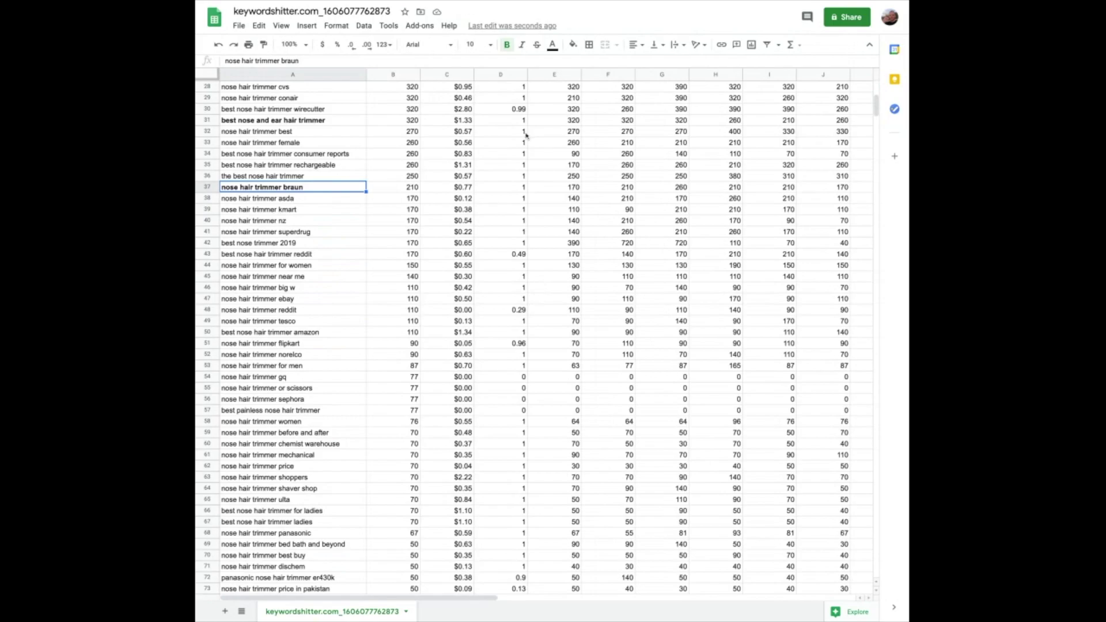
pyautogui.scroll(1, 496, 356)
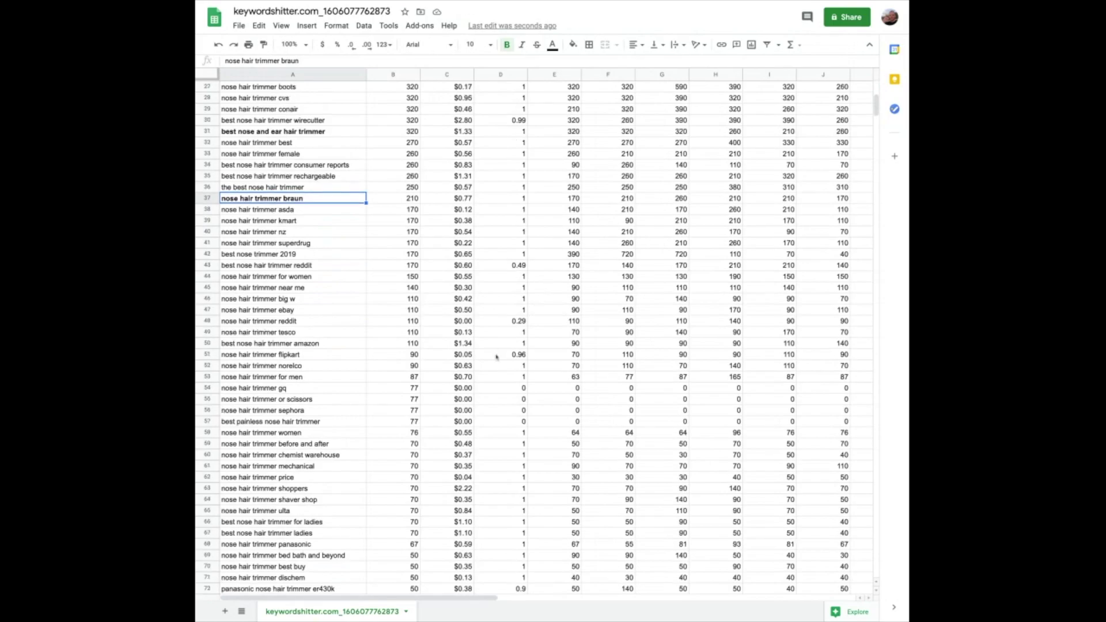
pyautogui.scroll(-7, 497, 356)
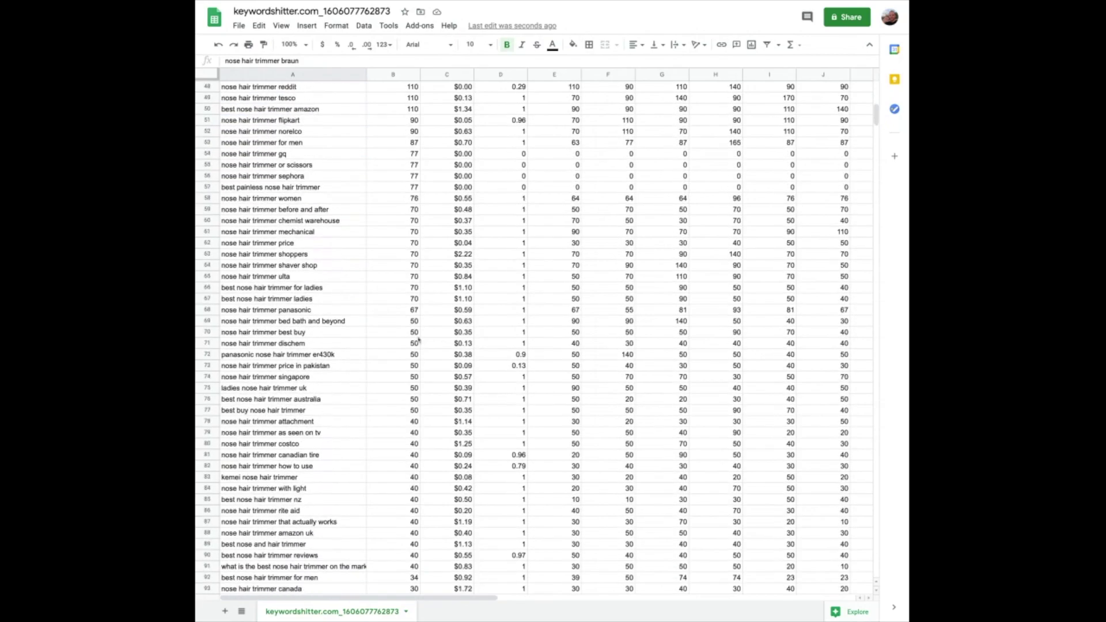
pyautogui.scroll(15, 419, 340)
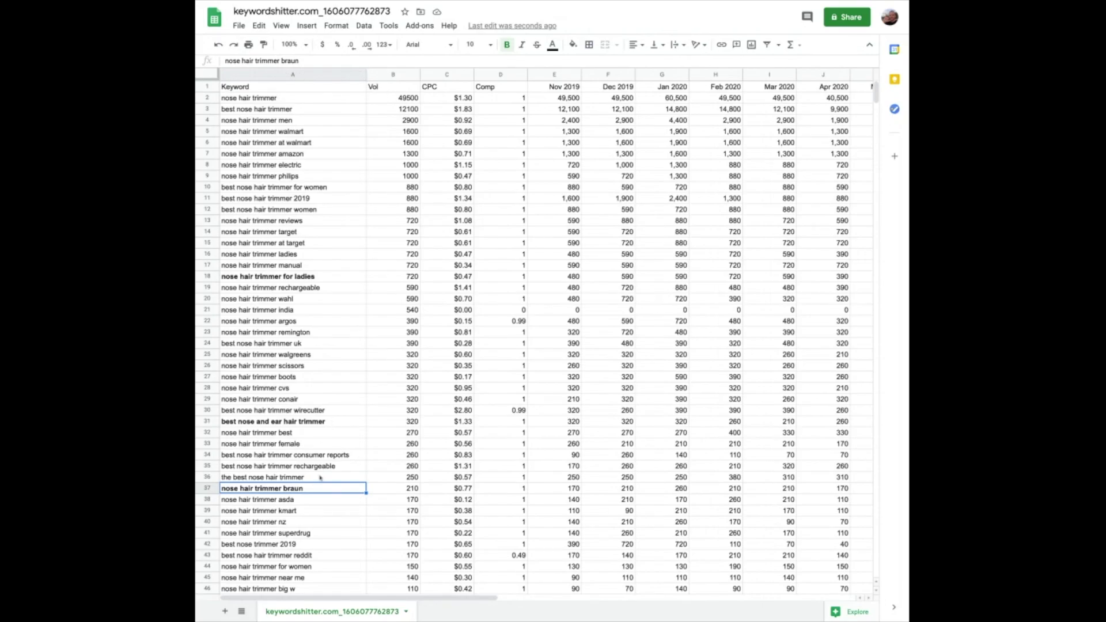
pyautogui.scroll(-2, 298, 506)
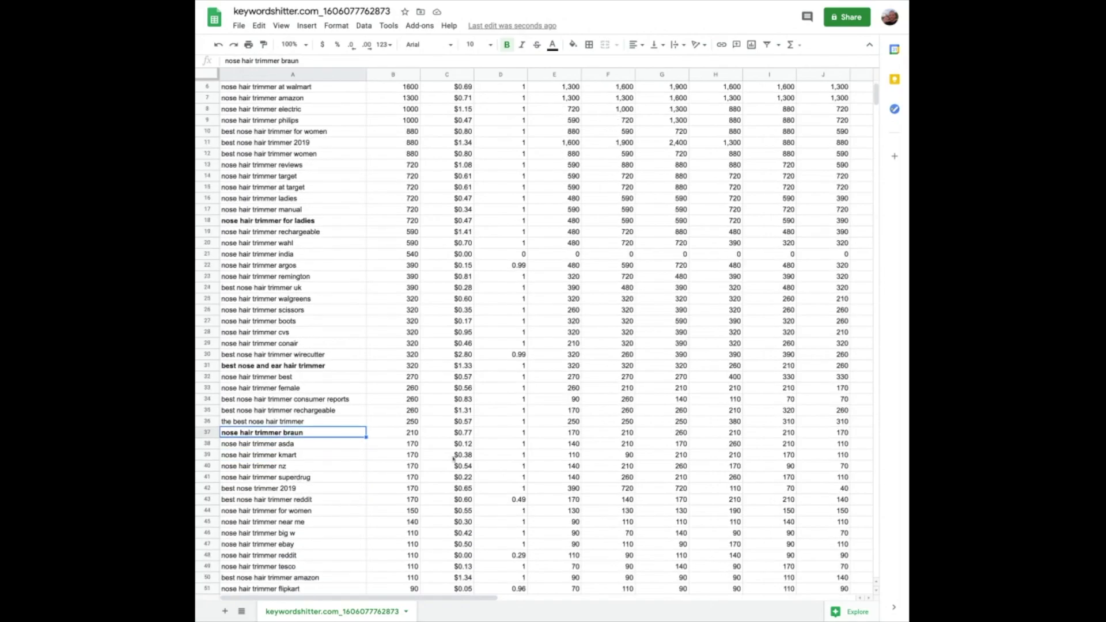
pyautogui.scroll(2, 393, 444)
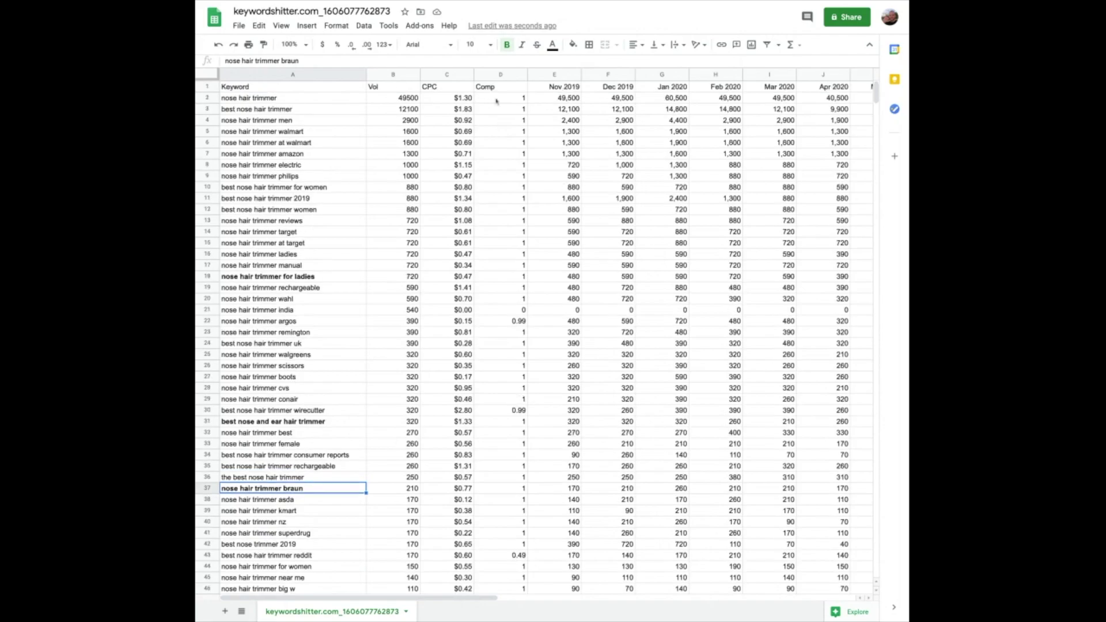